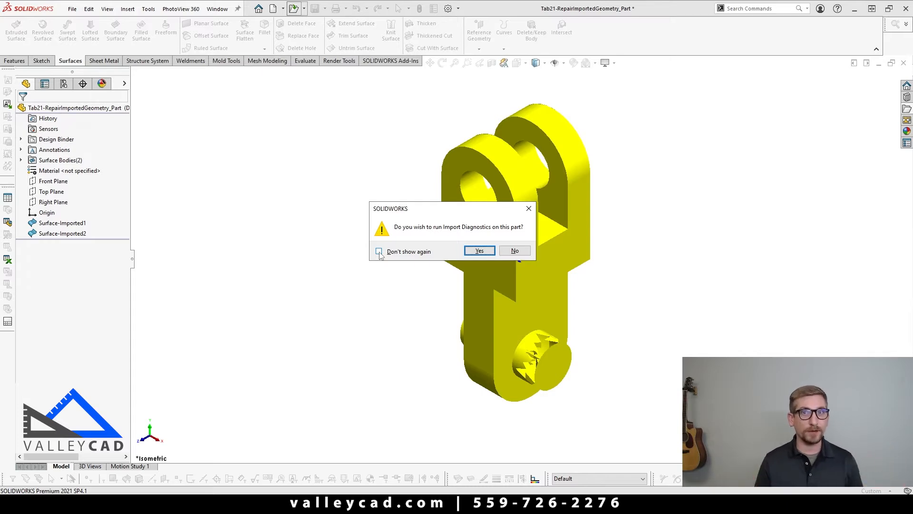
Run Import Diagnostics on the imported part and locate the faulty face it lists.
{"action": "left_click", "coordinate": [481, 253]}
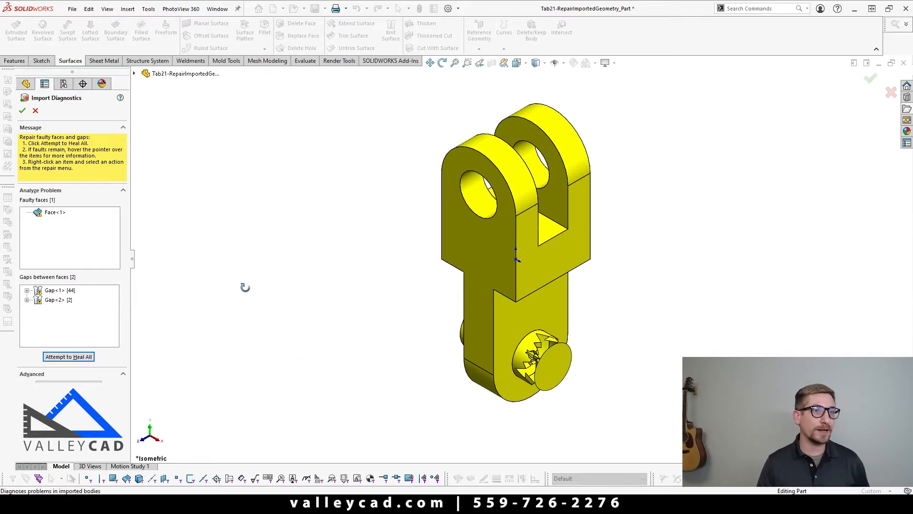
{"action": "middle_click_drag", "start_coordinate": [245, 285], "coordinate": [287, 153]}
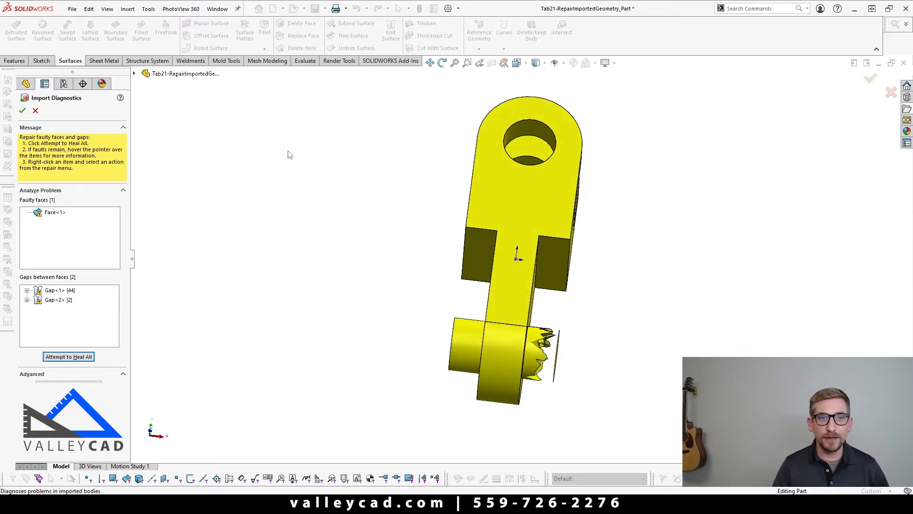
{"action": "left_click", "coordinate": [56, 212]}
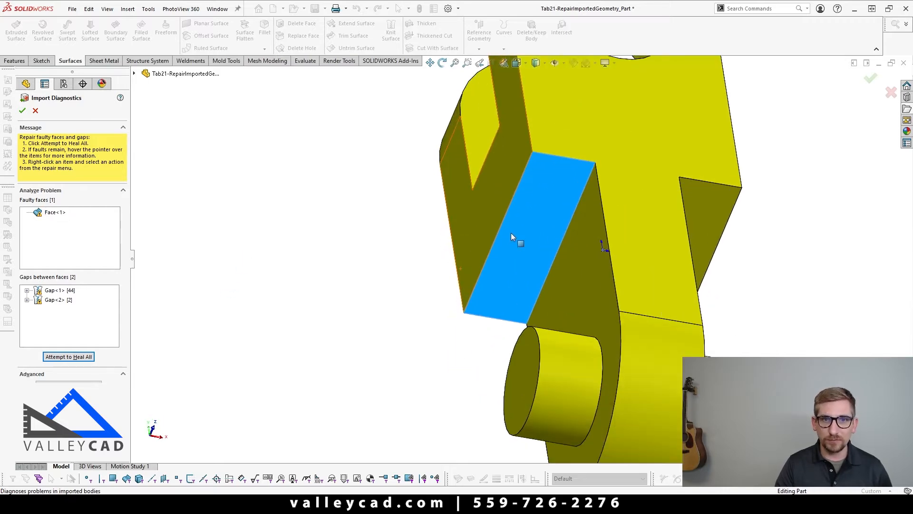
{"action": "scroll", "coordinate": [512, 238], "scroll_direction": "up", "scroll_amount": 5}
{"action": "middle_click_drag", "start_coordinate": [432, 253], "coordinate": [267, 355]}
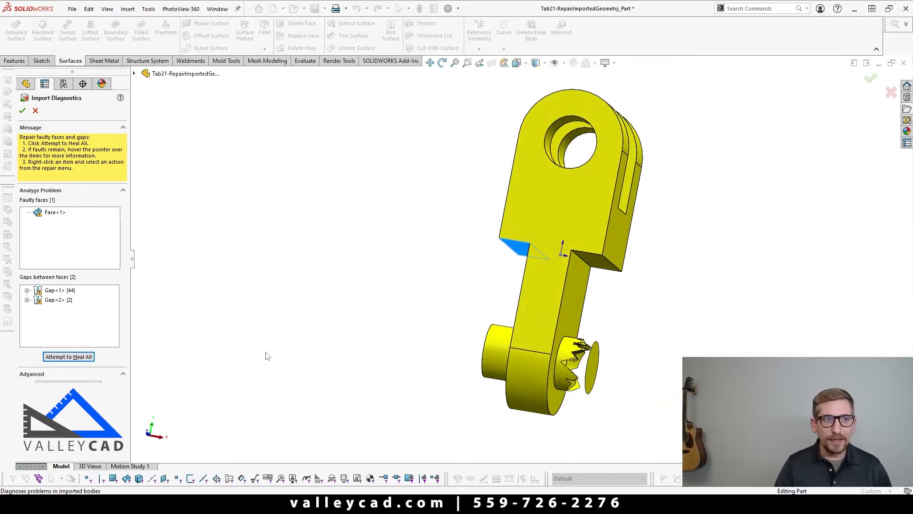
Highlight the first gap between faces and examine the jagged pin end and its detached circular cap.
{"action": "left_click", "coordinate": [59, 291]}
{"action": "mouse_move", "coordinate": [550, 354]}
{"action": "middle_mouse_down"}
{"action": "mouse_move", "coordinate": [408, 449]}
{"action": "mouse_move", "coordinate": [393, 437]}
{"action": "mouse_move", "coordinate": [473, 323]}
{"action": "mouse_move", "coordinate": [386, 312]}
{"action": "middle_mouse_up"}
{"action": "scroll", "coordinate": [742, 353], "scroll_direction": "up", "scroll_amount": 4}
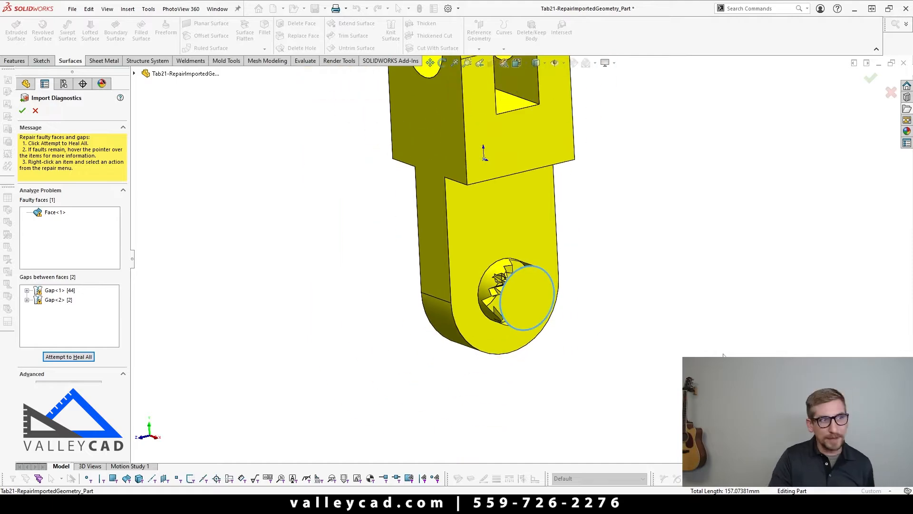
{"action": "scroll", "coordinate": [592, 318], "scroll_direction": "up", "scroll_amount": 3}
{"action": "middle_click_drag", "start_coordinate": [592, 318], "coordinate": [477, 243]}
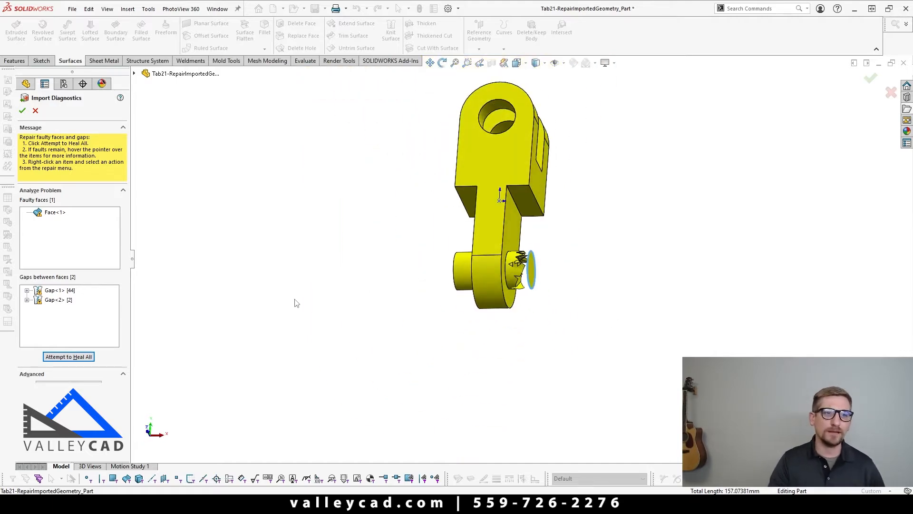
{"action": "scroll", "coordinate": [516, 265], "scroll_direction": "down", "scroll_amount": 8}
{"action": "middle_click_drag", "start_coordinate": [572, 259], "coordinate": [488, 349]}
{"action": "scroll", "coordinate": [481, 253], "scroll_direction": "up", "scroll_amount": 4}
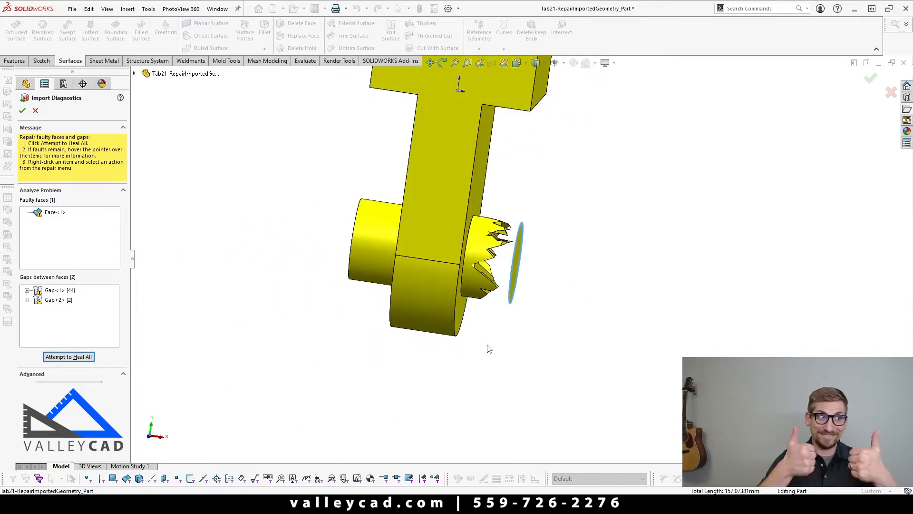
Attempt to heal all faulty faces and gaps, check the broken pin end, and accept Import Diagnostics.
{"action": "left_click", "coordinate": [69, 357]}
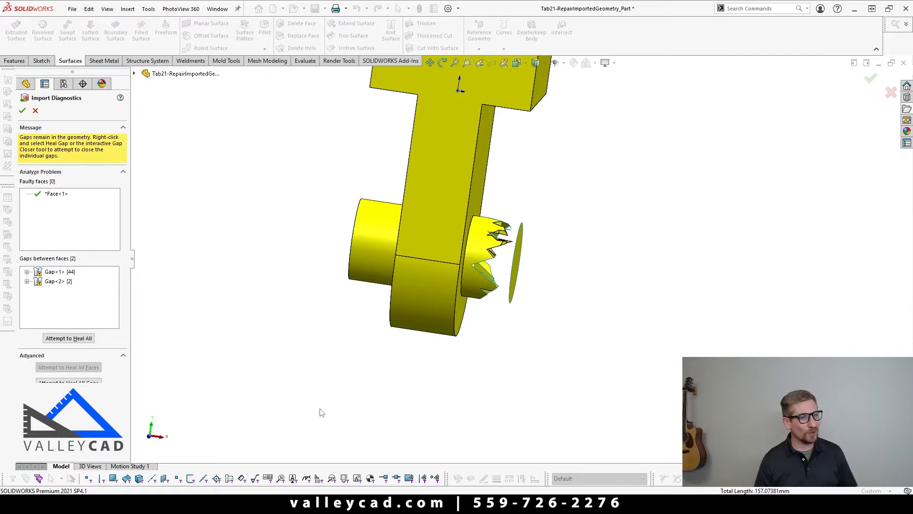
{"action": "scroll", "coordinate": [327, 408], "scroll_direction": "up", "scroll_amount": 3}
{"action": "middle_click_drag", "start_coordinate": [328, 407], "coordinate": [484, 206]}
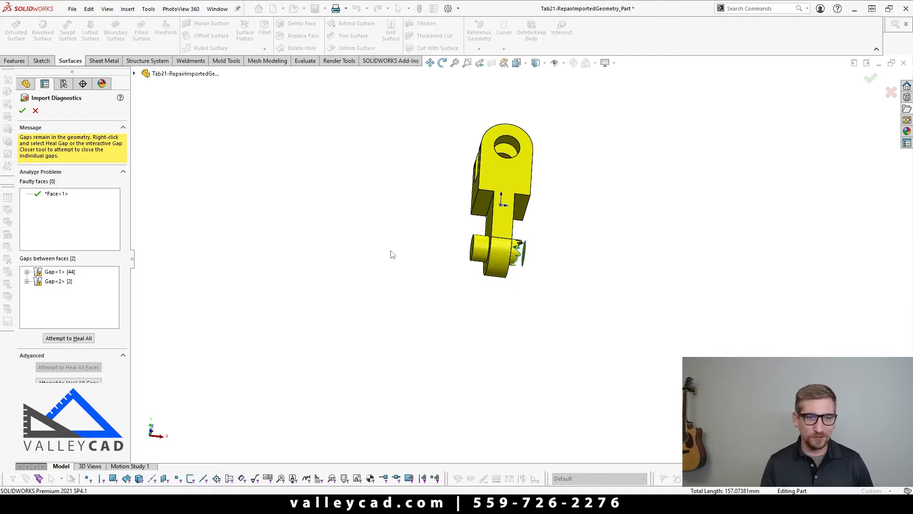
{"action": "scroll", "coordinate": [532, 252], "scroll_direction": "down", "scroll_amount": 6}
{"action": "middle_click_drag", "start_coordinate": [514, 270], "coordinate": [480, 259]}
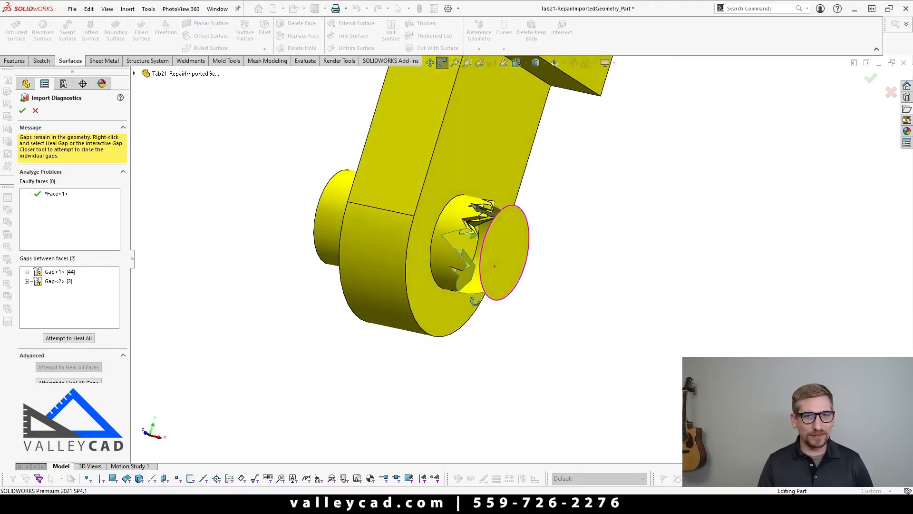
{"action": "scroll", "coordinate": [486, 255], "scroll_direction": "down", "scroll_amount": 5}
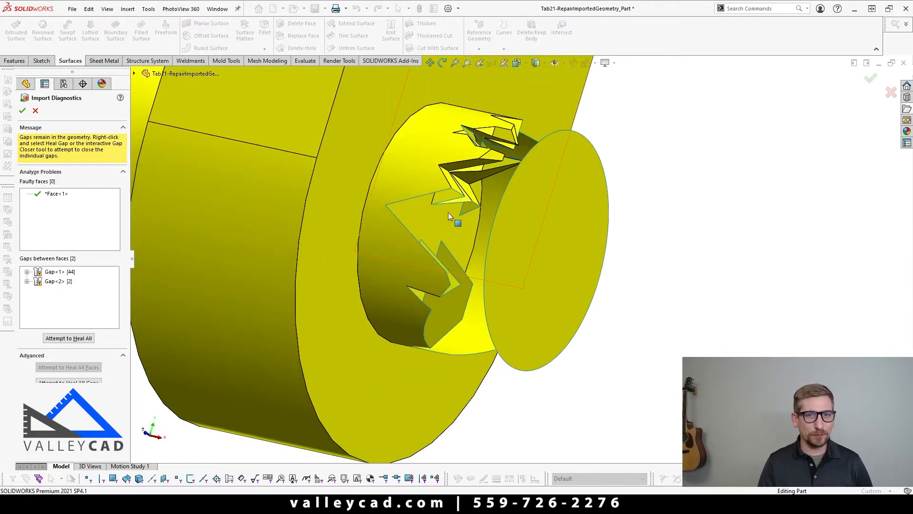
{"action": "scroll", "coordinate": [455, 226], "scroll_direction": "up", "scroll_amount": 4}
{"action": "middle_click_drag", "start_coordinate": [455, 226], "coordinate": [502, 239]}
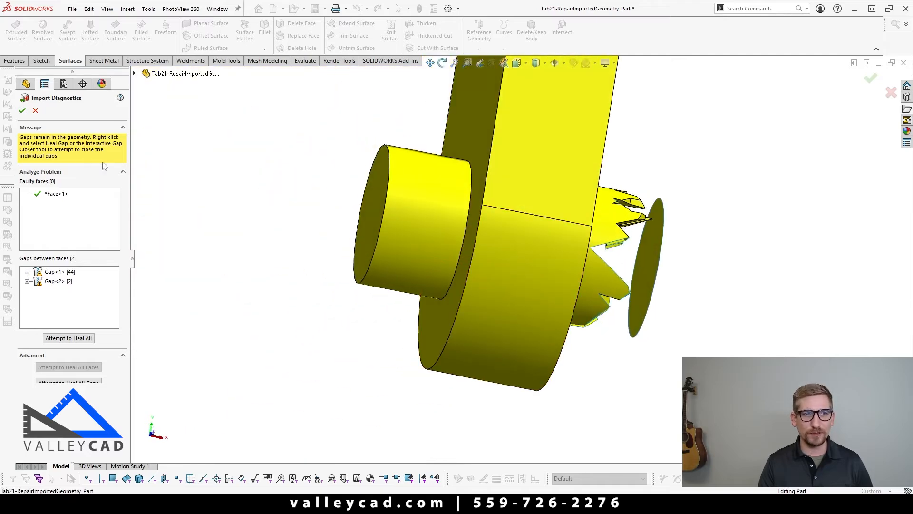
{"action": "left_click", "coordinate": [22, 110]}
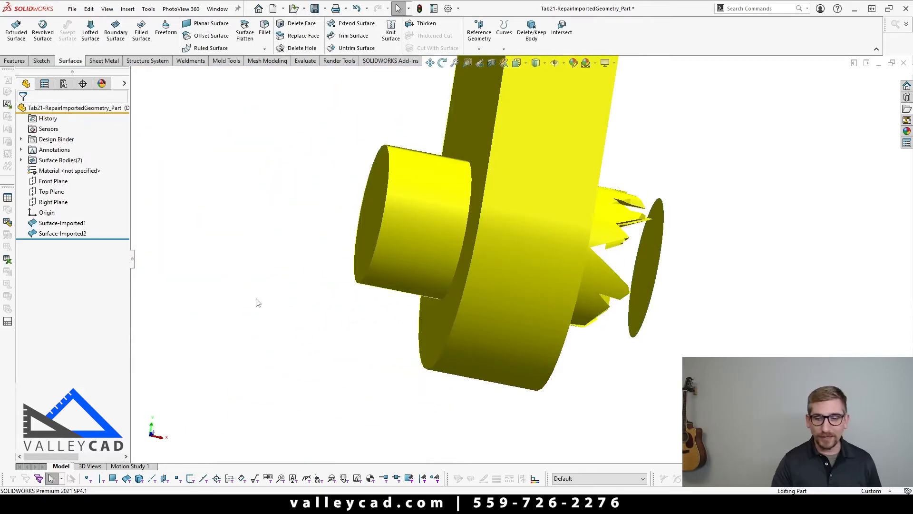
Show the part in isometric view with the Shaded With Edges display style.
{"action": "key", "text": "ctrl+7"}
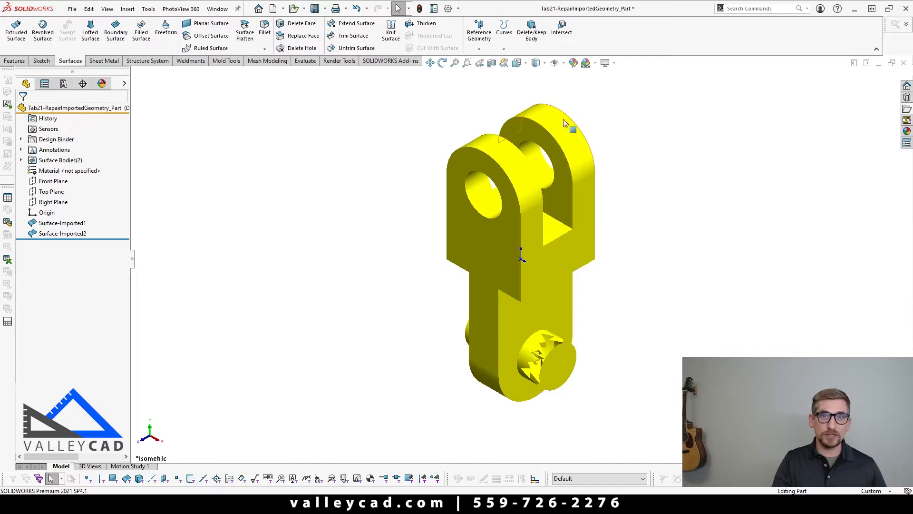
{"action": "left_click", "coordinate": [537, 63]}
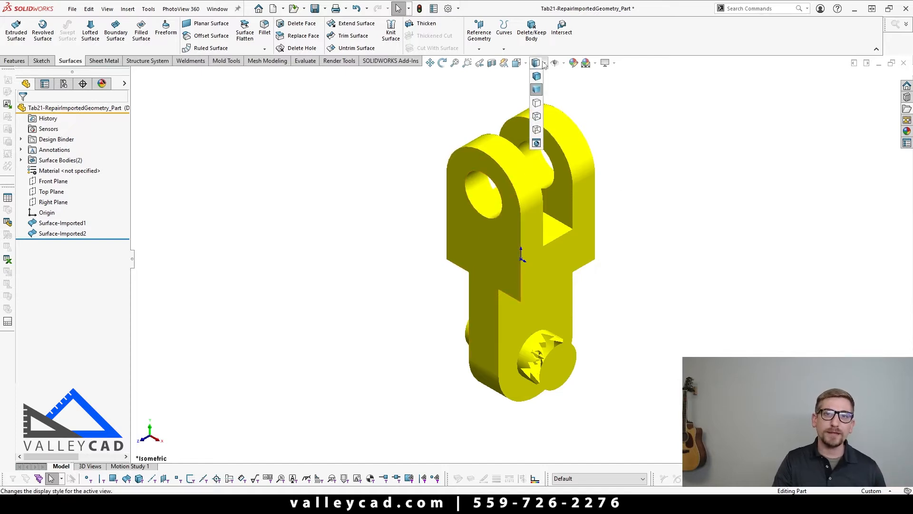
{"action": "left_click", "coordinate": [536, 76]}
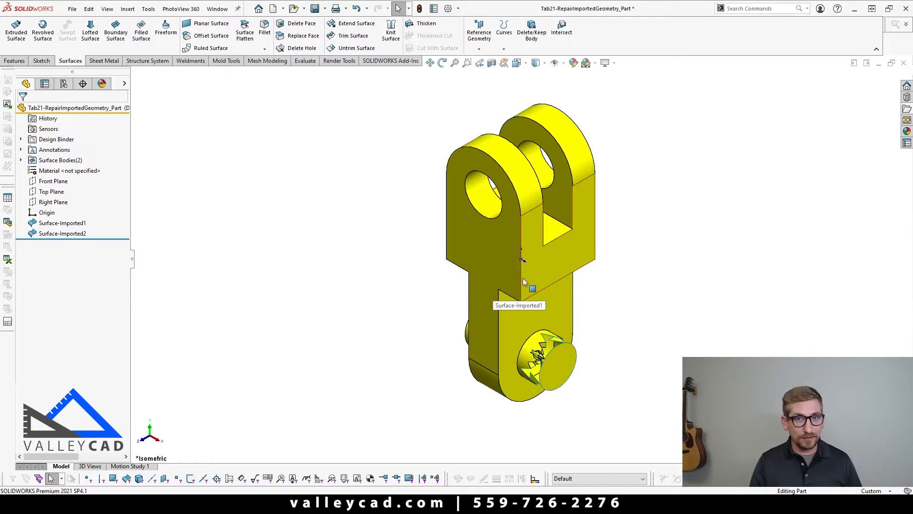
Examine the jagged faces and open edges between the broken pin and its detached circular cap.
{"action": "scroll", "coordinate": [528, 376], "scroll_direction": "down", "scroll_amount": 5}
{"action": "scroll", "coordinate": [535, 369], "scroll_direction": "down", "scroll_amount": 3}
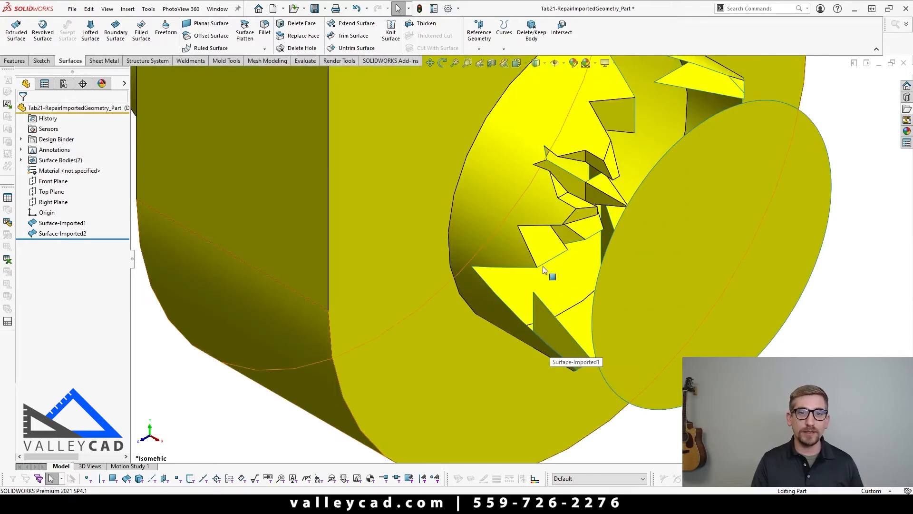
{"action": "scroll", "coordinate": [548, 296], "scroll_direction": "up", "scroll_amount": 3}
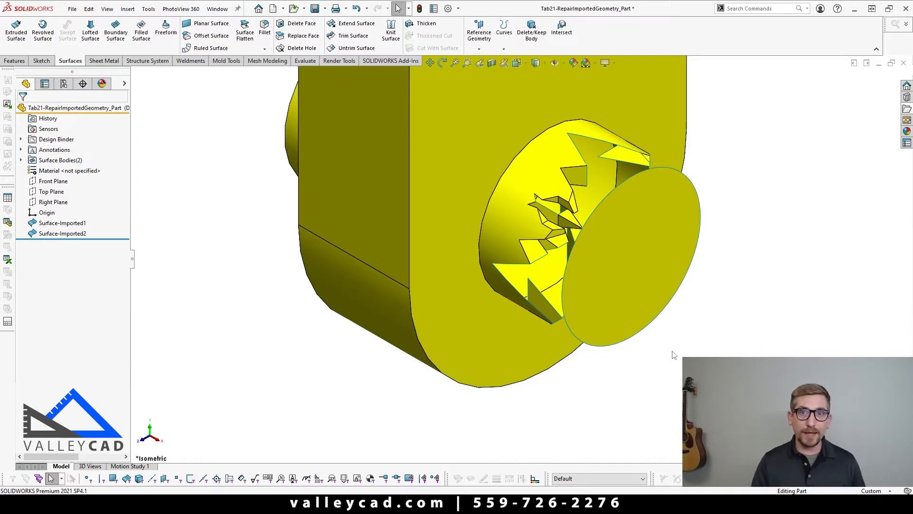
{"action": "middle_click_drag", "start_coordinate": [673, 351], "coordinate": [693, 315]}
{"action": "middle_click_drag", "start_coordinate": [687, 164], "coordinate": [575, 270]}
{"action": "scroll", "coordinate": [574, 270], "scroll_direction": "down", "scroll_amount": 3}
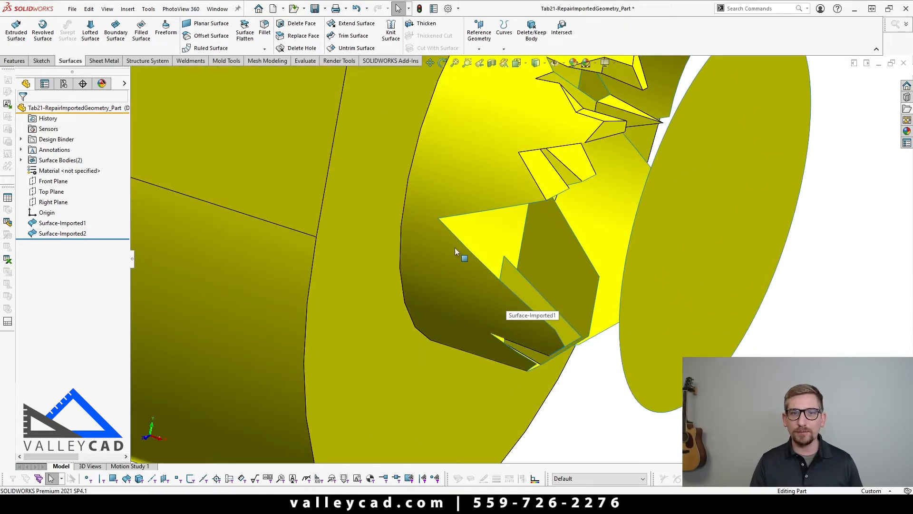
{"action": "scroll", "coordinate": [475, 280], "scroll_direction": "up", "scroll_amount": 4}
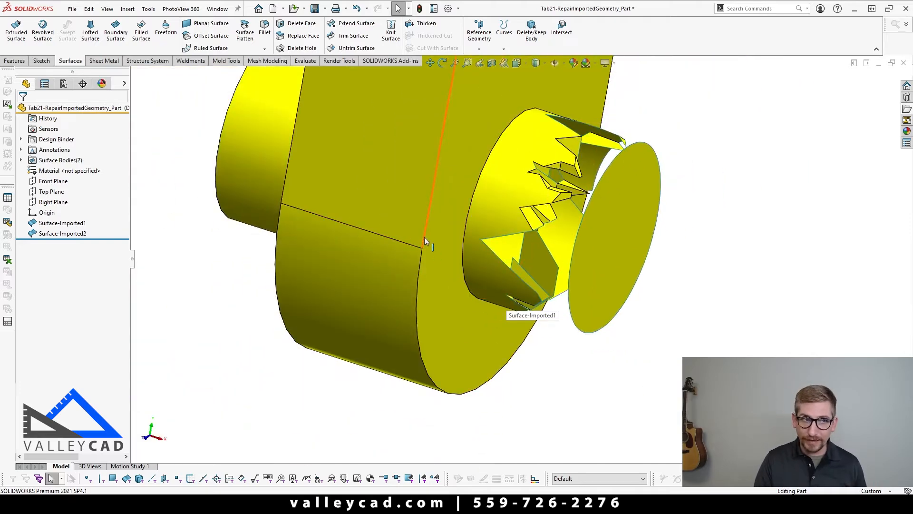
{"action": "scroll", "coordinate": [424, 240], "scroll_direction": "up", "scroll_amount": 3}
{"action": "scroll", "coordinate": [611, 329], "scroll_direction": "up", "scroll_amount": 3}
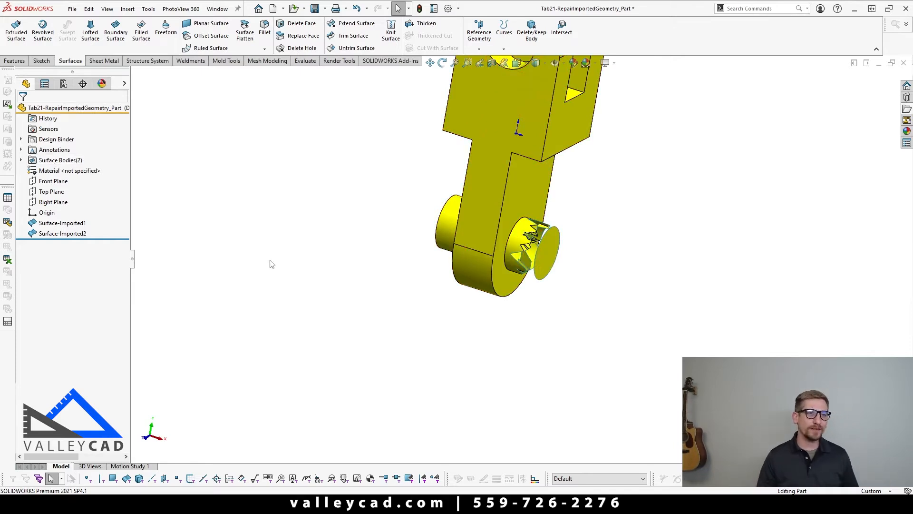
{"action": "middle_click_drag", "start_coordinate": [464, 276], "coordinate": [459, 242]}
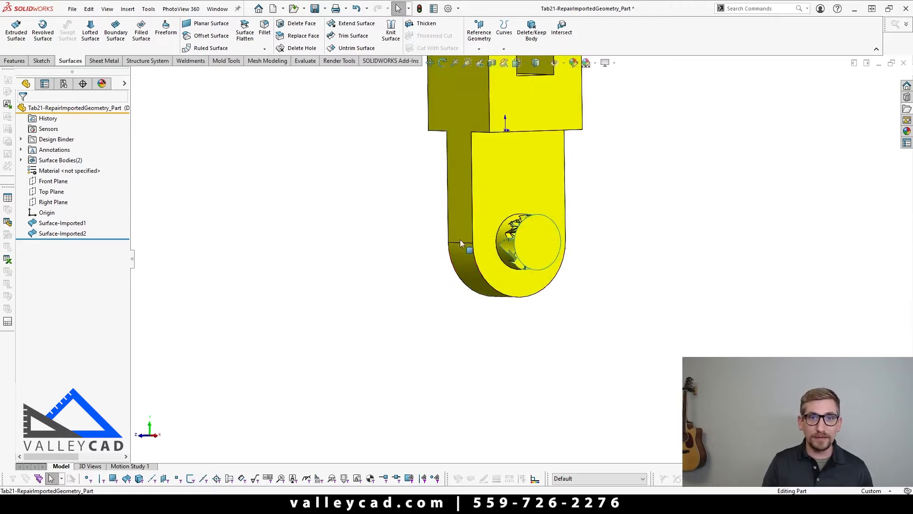
{"action": "scroll", "coordinate": [544, 246], "scroll_direction": "down", "scroll_amount": 5}
{"action": "scroll", "coordinate": [464, 206], "scroll_direction": "down", "scroll_amount": 3}
{"action": "middle_click_drag", "start_coordinate": [466, 209], "coordinate": [468, 350]}
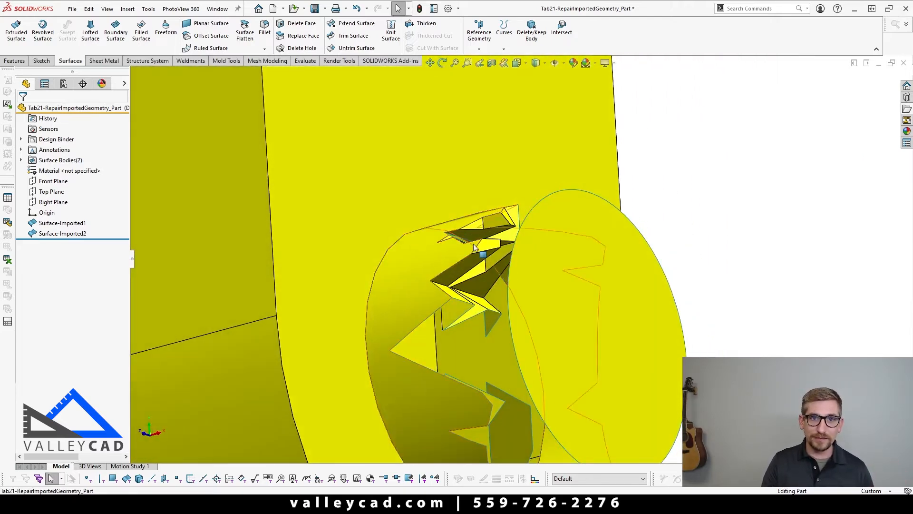
{"action": "scroll", "coordinate": [475, 359], "scroll_direction": "up", "scroll_amount": 5}
{"action": "scroll", "coordinate": [494, 370], "scroll_direction": "up", "scroll_amount": 2}
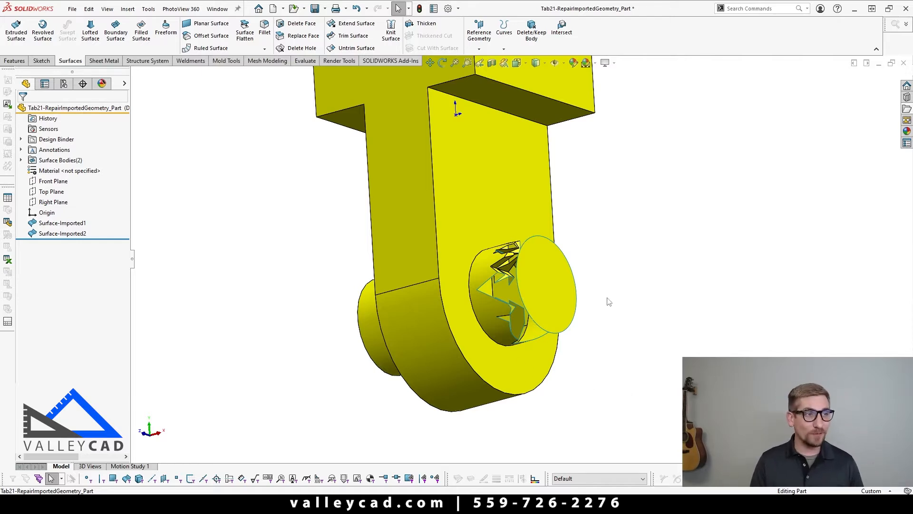
Hide the detached circular cap surface body, Surface-Imported2, to expose the inside of the broken pin.
{"action": "middle_click_drag", "start_coordinate": [609, 302], "coordinate": [540, 308]}
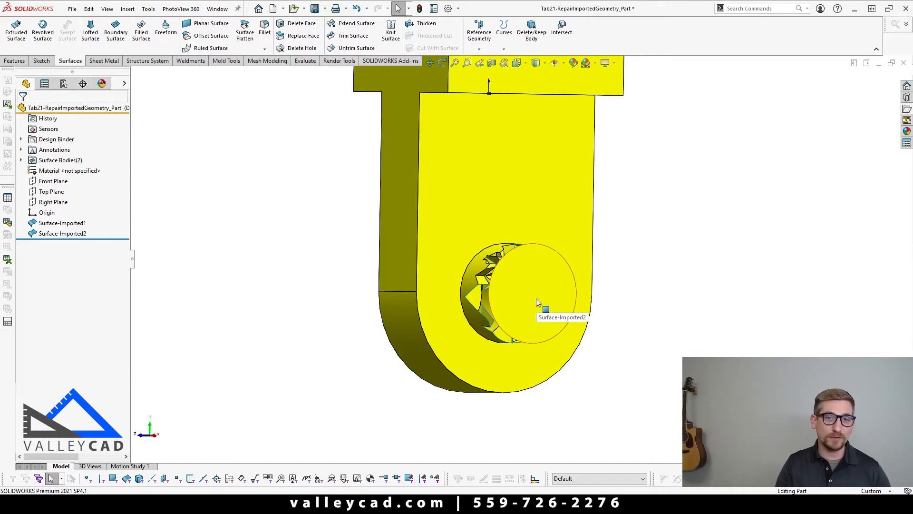
{"action": "key", "text": "Tab"}
{"action": "middle_click_drag", "start_coordinate": [535, 298], "coordinate": [491, 232]}
{"action": "scroll", "coordinate": [549, 336], "scroll_direction": "down", "scroll_amount": 6}
{"action": "middle_click_drag", "start_coordinate": [550, 339], "coordinate": [460, 363]}
{"action": "scroll", "coordinate": [460, 364], "scroll_direction": "up", "scroll_amount": 4}
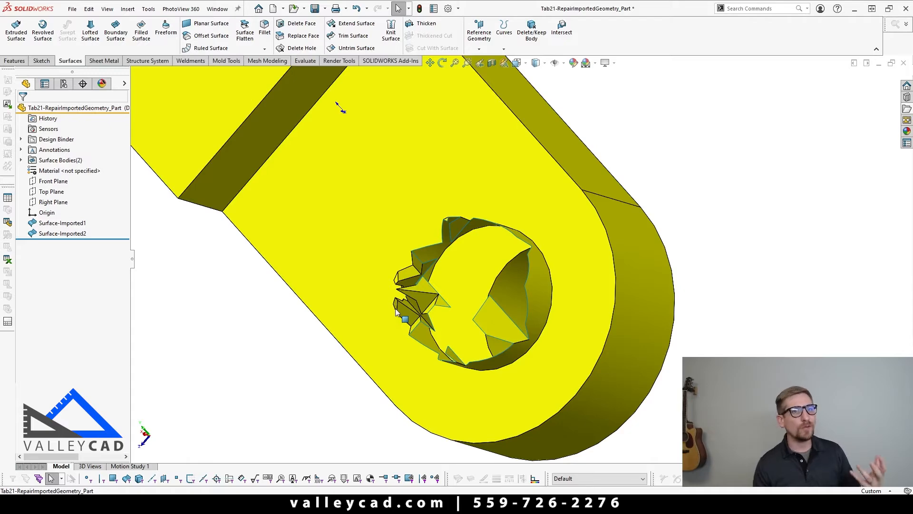
{"action": "middle_click_drag", "start_coordinate": [395, 311], "coordinate": [480, 280]}
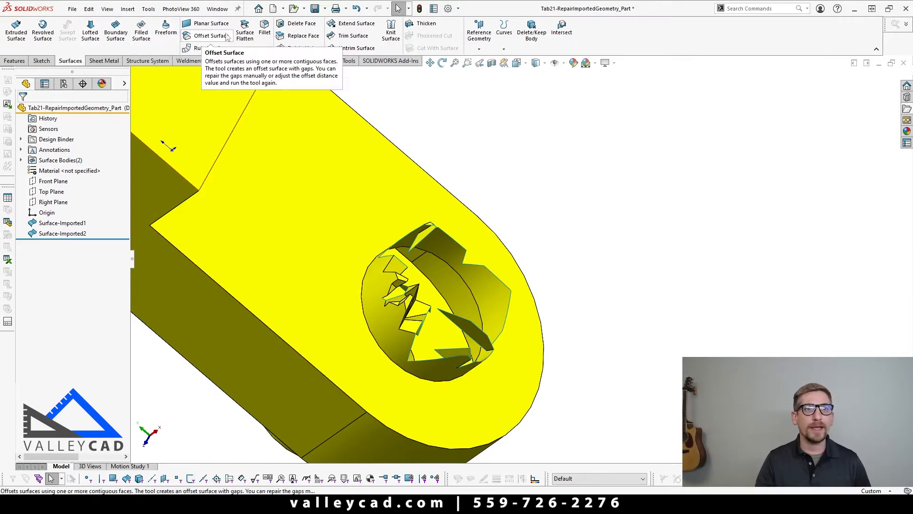
Start Delete Face with the Delete option and select the first jagged sliver faces inside the pin.
{"action": "left_click", "coordinate": [295, 25]}
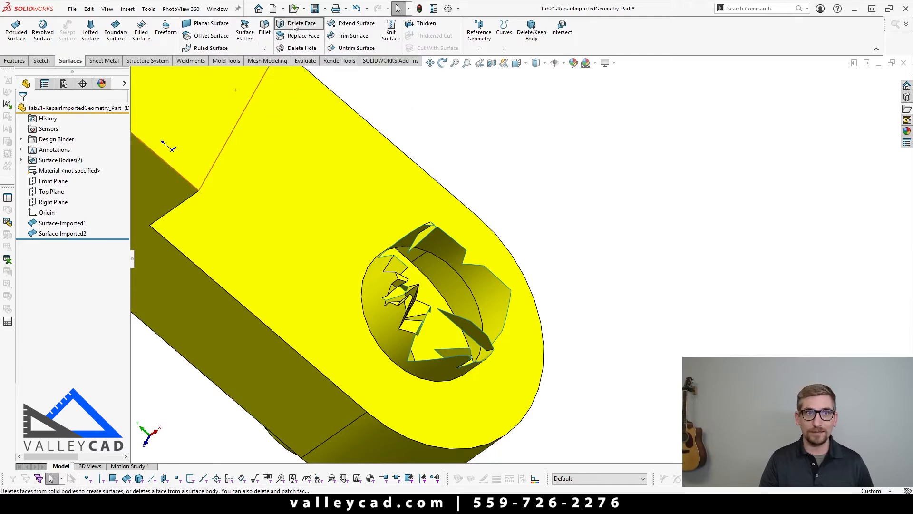
{"action": "middle_click_drag", "start_coordinate": [531, 235], "coordinate": [400, 205]}
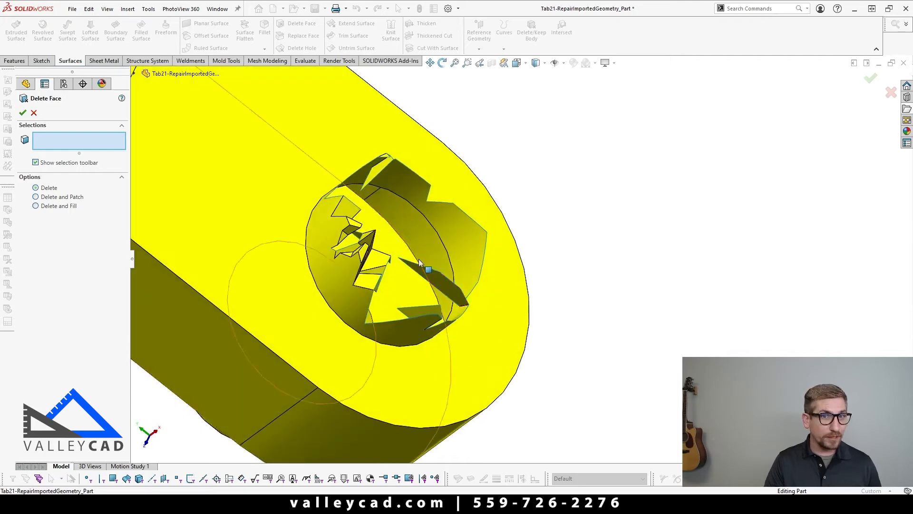
{"action": "scroll", "coordinate": [398, 203], "scroll_direction": "down", "scroll_amount": 5}
{"action": "scroll", "coordinate": [398, 204], "scroll_direction": "up", "scroll_amount": 5}
{"action": "left_click", "coordinate": [429, 292]}
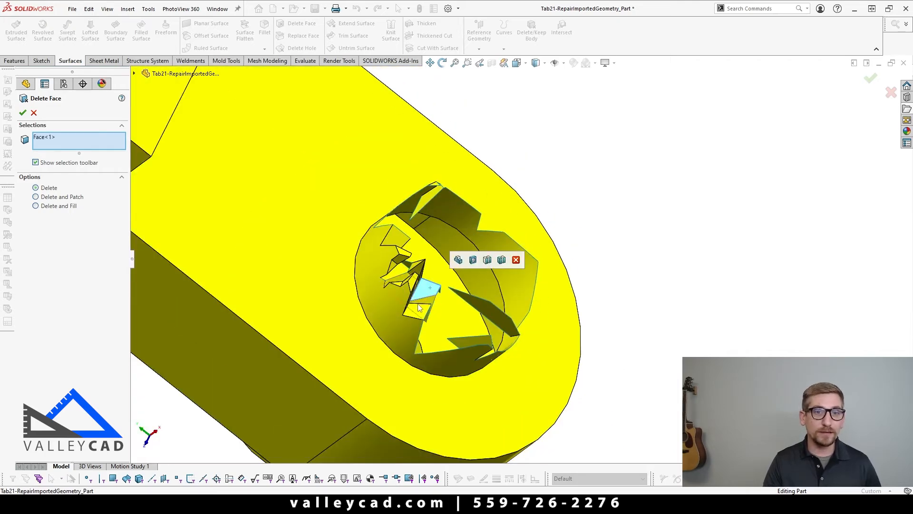
{"action": "left_click", "coordinate": [431, 294]}
{"action": "scroll", "coordinate": [432, 294], "scroll_direction": "down", "scroll_amount": 5}
{"action": "left_click", "coordinate": [438, 289]}
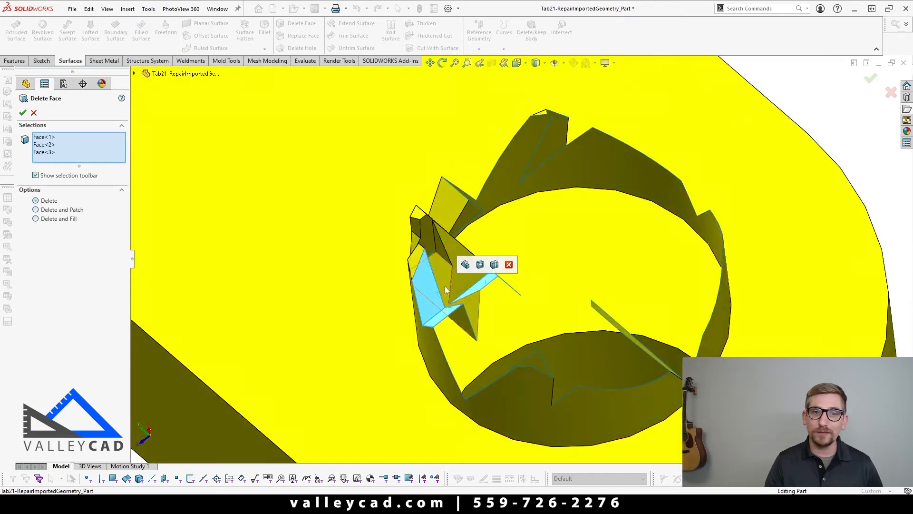
{"action": "left_click", "coordinate": [452, 285]}
{"action": "left_click", "coordinate": [458, 282]}
{"action": "middle_click_drag", "start_coordinate": [458, 282], "coordinate": [463, 399]}
{"action": "left_click", "coordinate": [422, 300]}
{"action": "middle_click_drag", "start_coordinate": [424, 300], "coordinate": [418, 288]}
{"action": "left_click", "coordinate": [410, 283]}
{"action": "left_click", "coordinate": [402, 277]}
{"action": "left_click", "coordinate": [409, 251]}
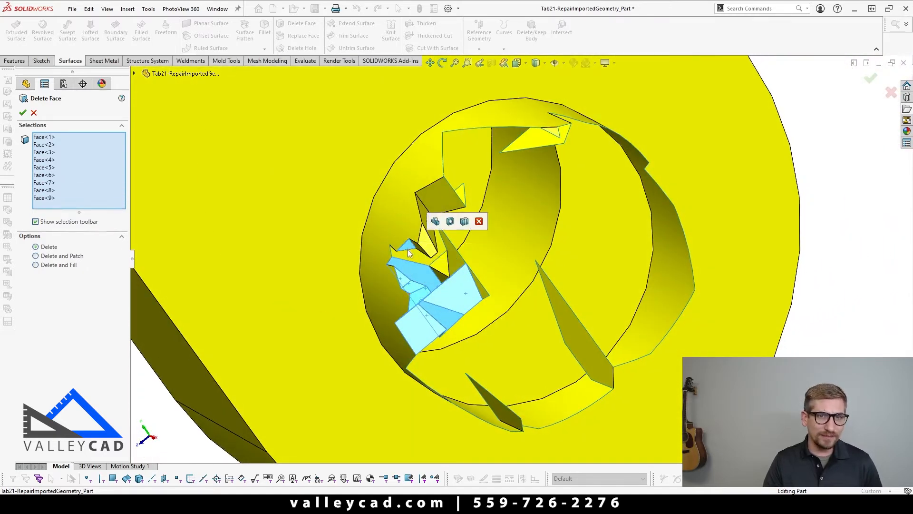
{"action": "middle_click_drag", "start_coordinate": [409, 251], "coordinate": [428, 229]}
{"action": "left_click", "coordinate": [428, 229]}
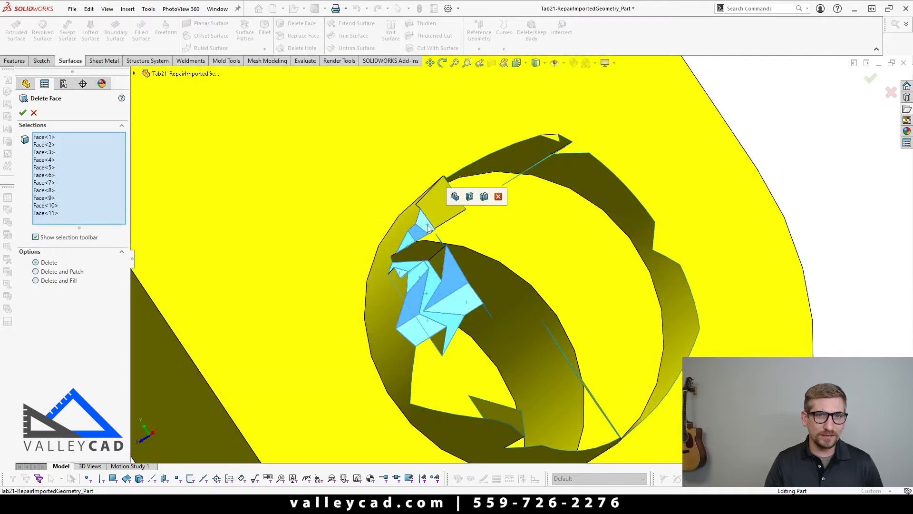
{"action": "left_click", "coordinate": [458, 203]}
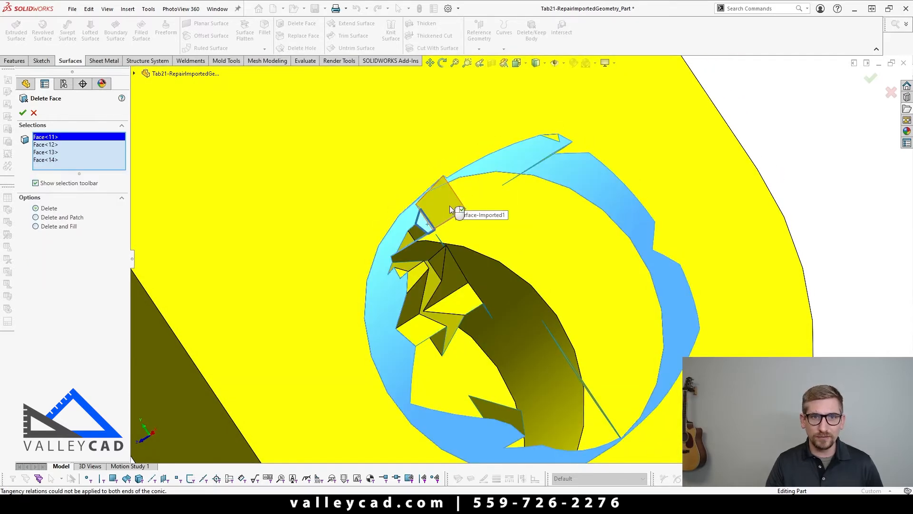
{"action": "left_click", "coordinate": [456, 197]}
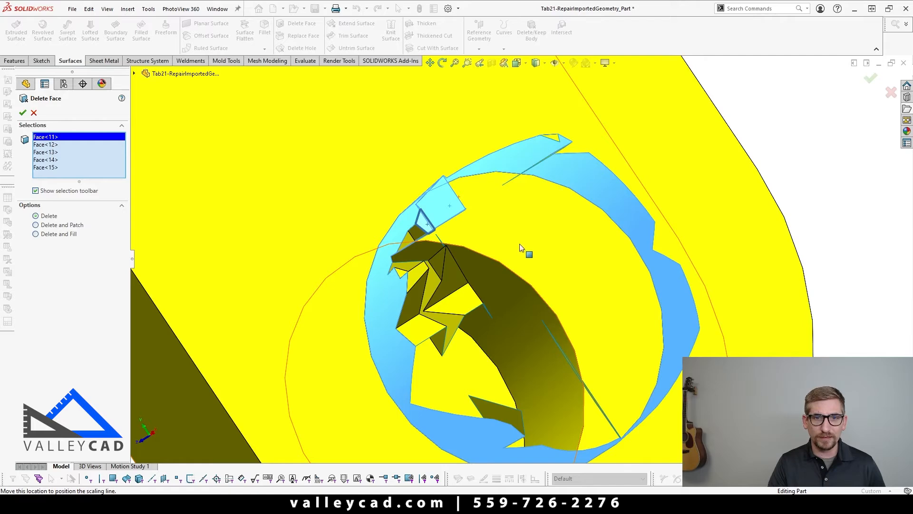
{"action": "scroll", "coordinate": [520, 247], "scroll_direction": "up", "scroll_amount": 1}
{"action": "left_click", "coordinate": [463, 275]}
{"action": "left_click", "coordinate": [488, 251]}
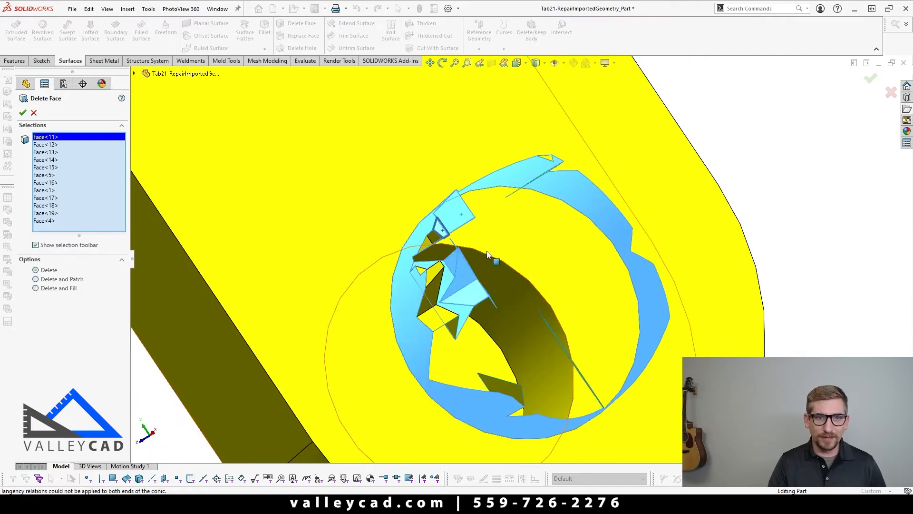
{"action": "middle_click_drag", "start_coordinate": [487, 250], "coordinate": [485, 216]}
{"action": "left_click", "coordinate": [440, 269]}
{"action": "left_click", "coordinate": [450, 251]}
{"action": "left_click", "coordinate": [495, 154]}
{"action": "middle_click_drag", "start_coordinate": [495, 154], "coordinate": [512, 185]}
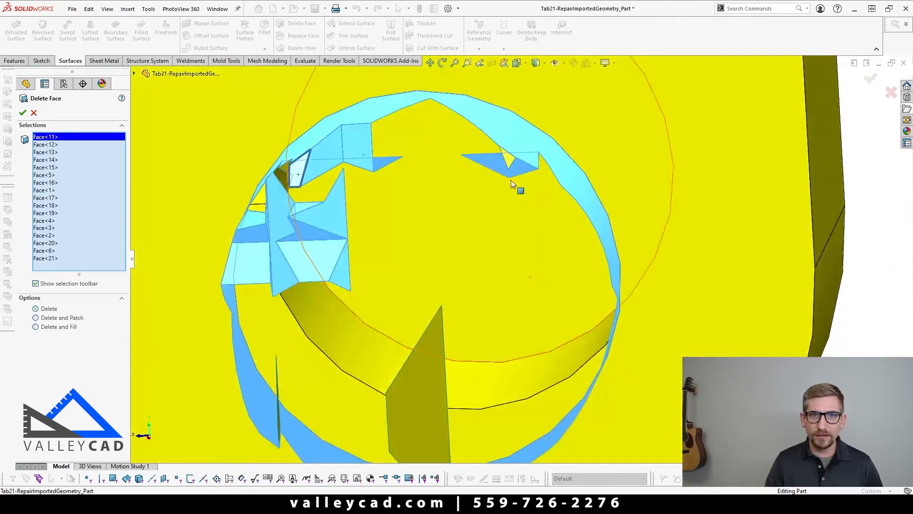
{"action": "left_click", "coordinate": [509, 161]}
{"action": "scroll", "coordinate": [276, 199], "scroll_direction": "down", "scroll_amount": 2}
{"action": "middle_click_drag", "start_coordinate": [298, 199], "coordinate": [324, 171]}
{"action": "scroll", "coordinate": [493, 172], "scroll_direction": "up", "scroll_amount": 5}
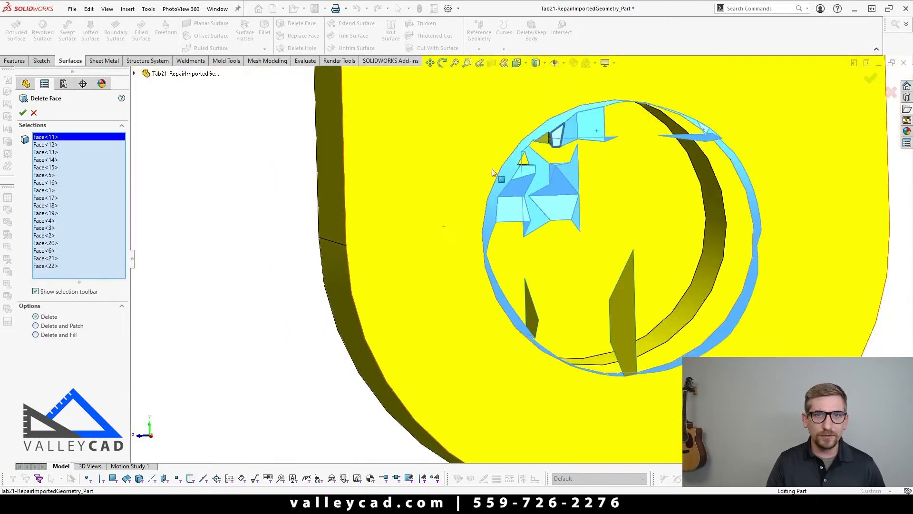
{"action": "scroll", "coordinate": [493, 173], "scroll_direction": "down", "scroll_amount": 3}
{"action": "left_click", "coordinate": [513, 178]}
{"action": "left_click", "coordinate": [524, 182]}
{"action": "scroll", "coordinate": [507, 260], "scroll_direction": "down", "scroll_amount": 2}
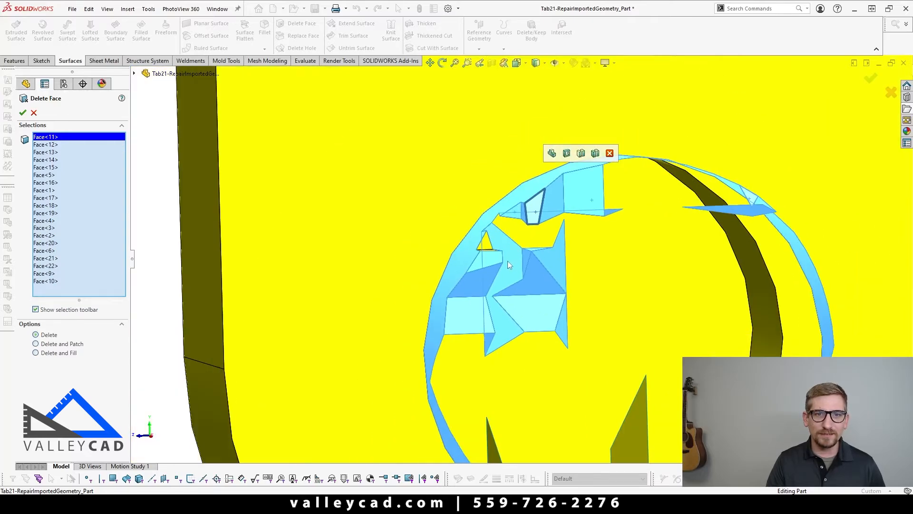
{"action": "scroll", "coordinate": [507, 260], "scroll_direction": "up", "scroll_amount": 3}
{"action": "left_click", "coordinate": [482, 250]}
{"action": "left_click", "coordinate": [480, 263]}
{"action": "scroll", "coordinate": [532, 336], "scroll_direction": "up", "scroll_amount": 2}
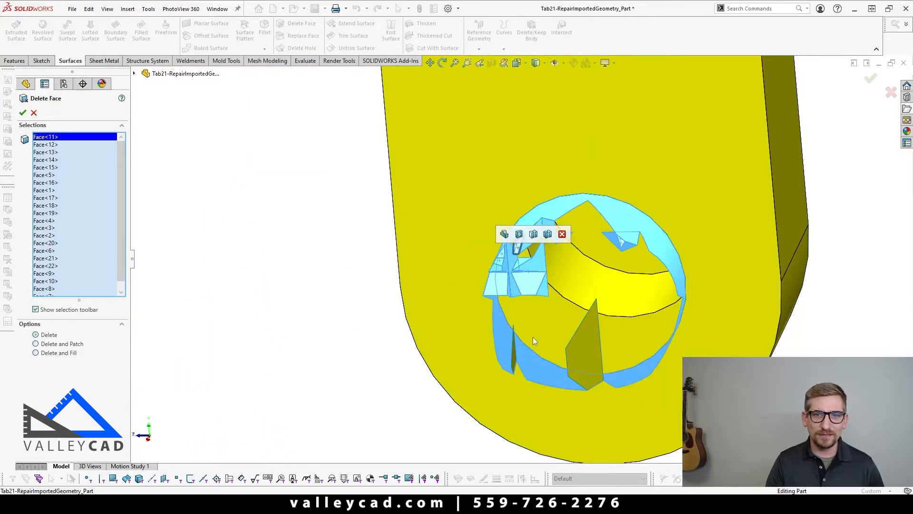
{"action": "middle_click_drag", "start_coordinate": [533, 336], "coordinate": [605, 284]}
{"action": "scroll", "coordinate": [663, 281], "scroll_direction": "up", "scroll_amount": 4}
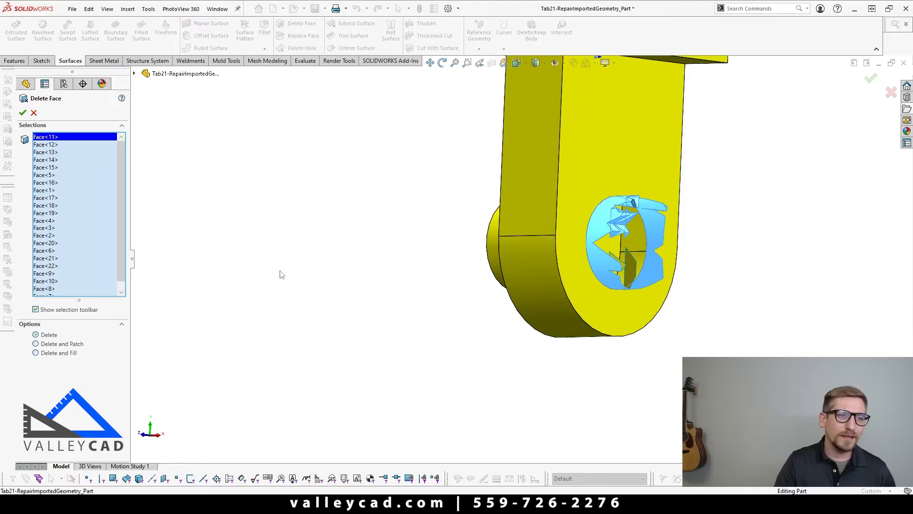
Clear the faces chosen for deletion and, from the Front view, crossing-select the jagged faces at the pin's broken end, leaving out the arm face.
{"action": "right_click", "coordinate": [72, 235]}
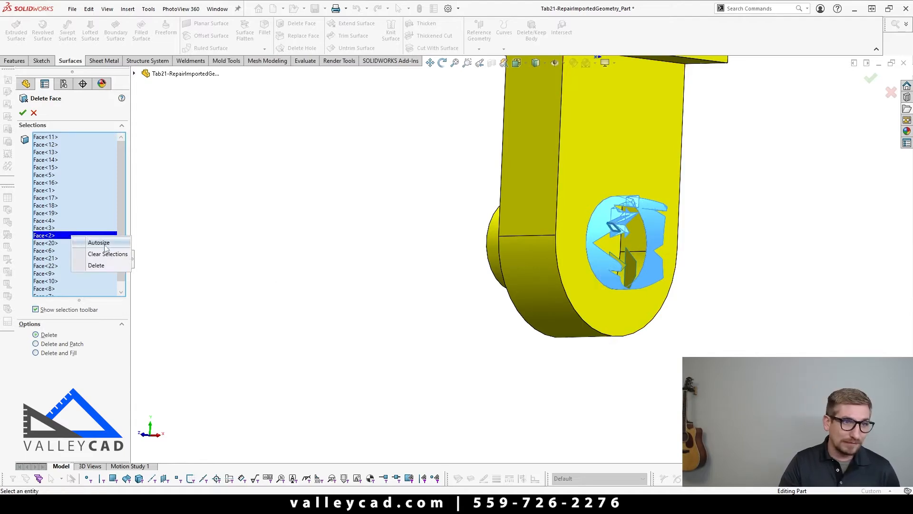
{"action": "left_click", "coordinate": [107, 254]}
{"action": "left_click", "coordinate": [144, 434]}
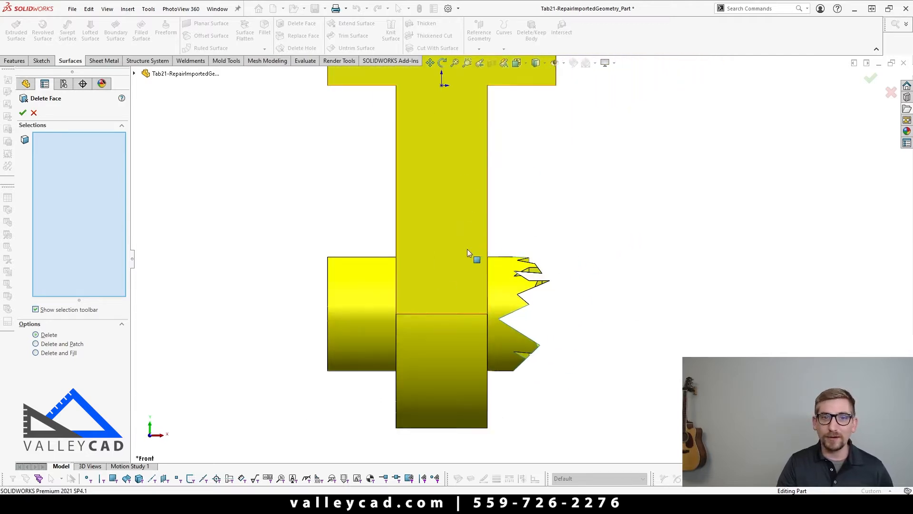
{"action": "left_click", "coordinate": [472, 229]}
{"action": "left_click_drag", "start_coordinate": [466, 205], "coordinate": [594, 405]}
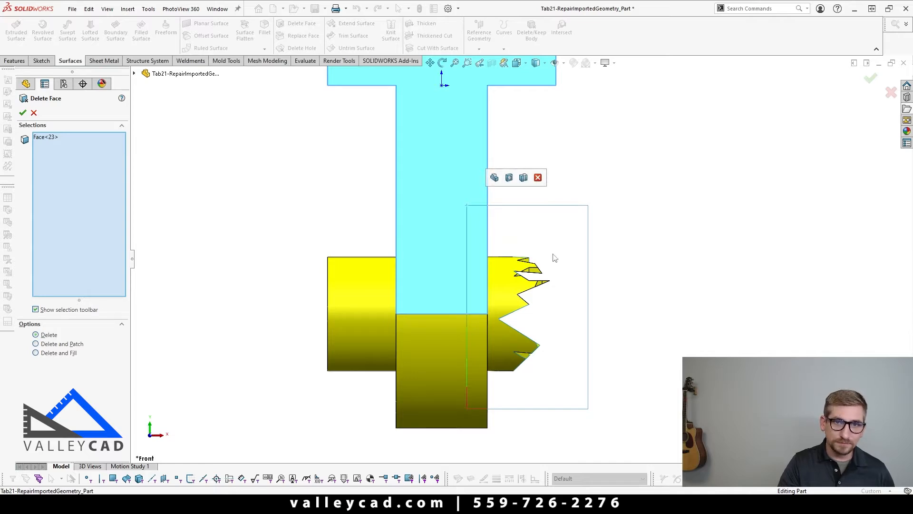
{"action": "left_click", "coordinate": [615, 255]}
{"action": "left_click_drag", "start_coordinate": [581, 229], "coordinate": [501, 413]}
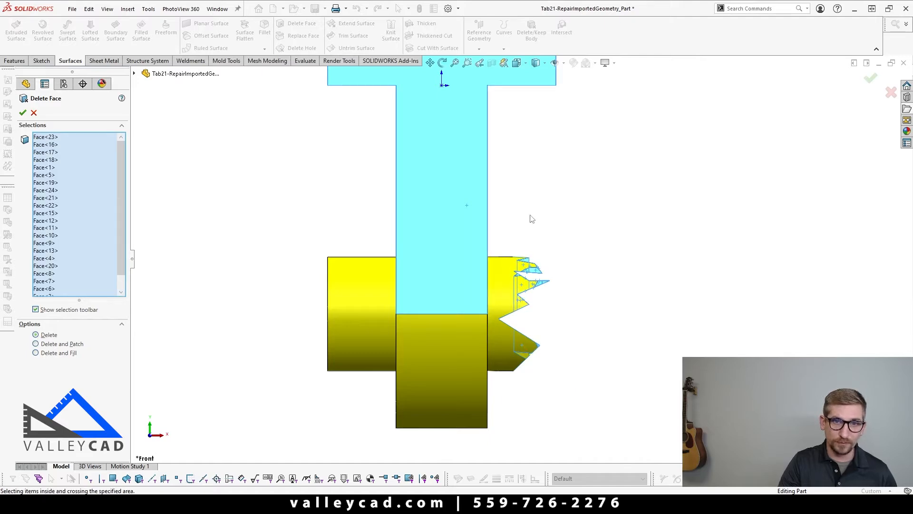
{"action": "left_click", "coordinate": [435, 217]}
Add the broken pin's cylindrical face to the selection and delete all selected faces with the Delete option.
{"action": "middle_click_drag", "start_coordinate": [535, 314], "coordinate": [424, 312]}
{"action": "scroll", "coordinate": [543, 328], "scroll_direction": "down", "scroll_amount": 4}
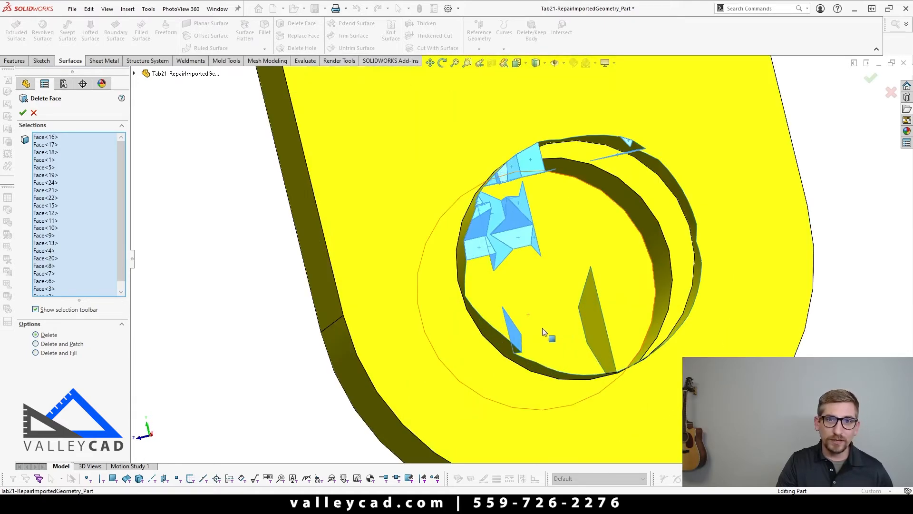
{"action": "middle_click_drag", "start_coordinate": [544, 331], "coordinate": [495, 261]}
{"action": "left_click", "coordinate": [315, 285]}
{"action": "scroll", "coordinate": [307, 320], "scroll_direction": "up", "scroll_amount": 4}
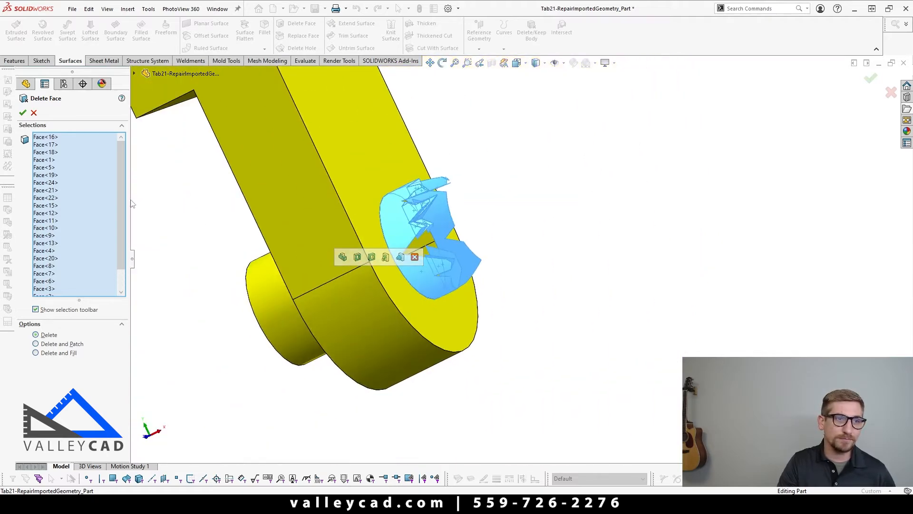
{"action": "left_click", "coordinate": [23, 113]}
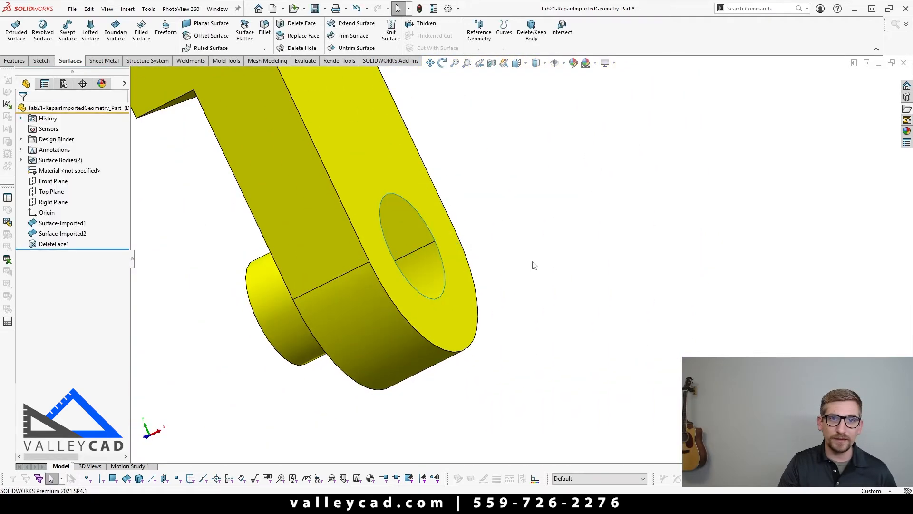
Show the hidden detached circular cap surface body again beside the arm's open hole.
{"action": "middle_click_drag", "start_coordinate": [524, 276], "coordinate": [483, 333]}
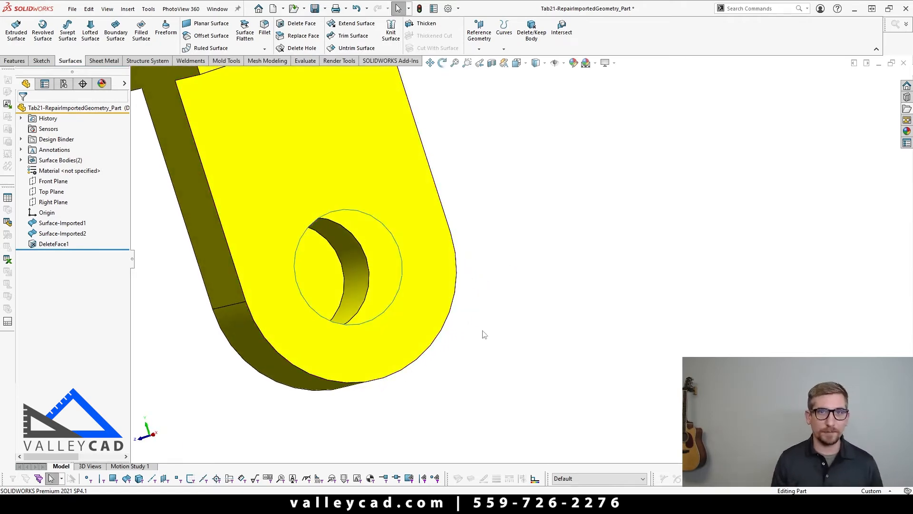
{"action": "scroll", "coordinate": [483, 324], "scroll_direction": "up", "scroll_amount": 5}
{"action": "middle_click_drag", "start_coordinate": [483, 322], "coordinate": [512, 333]}
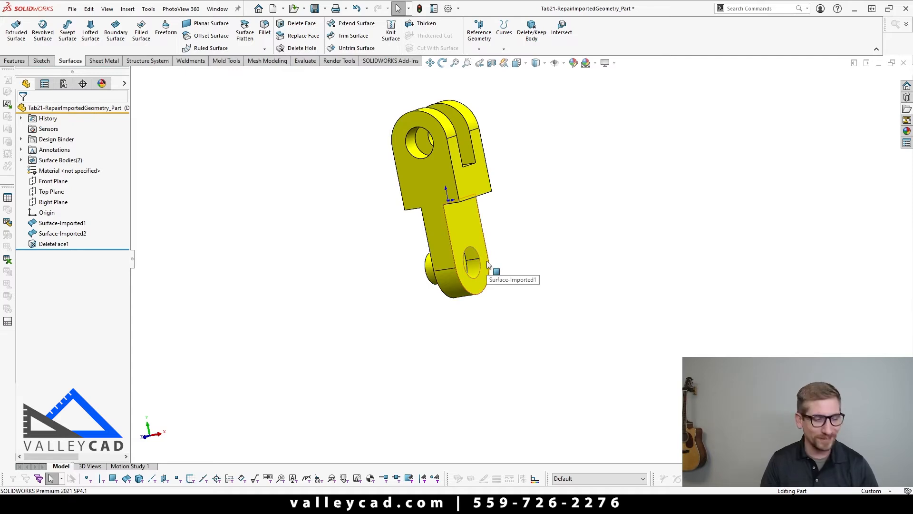
{"action": "key", "text": "shift+Tab"}
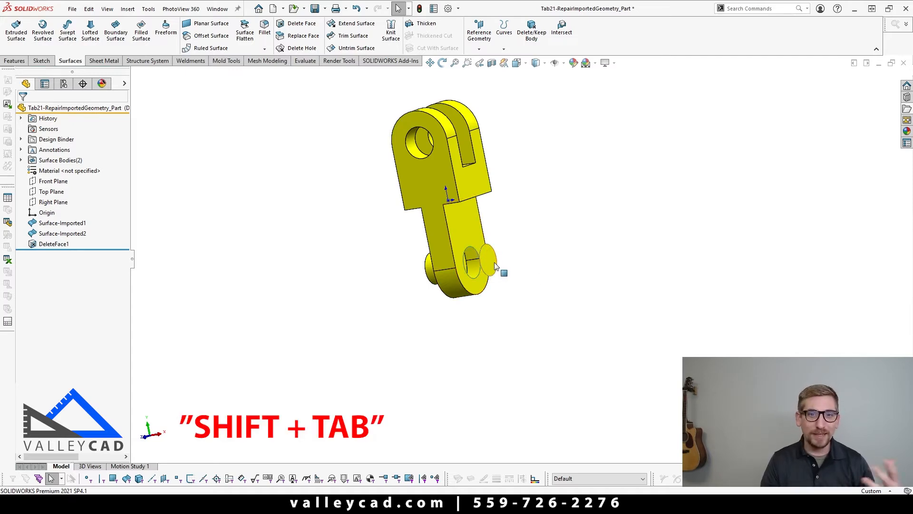
Measure the distance from the intact pin's end face to the arm's adjacent side face.
{"action": "middle_click_drag", "start_coordinate": [495, 266], "coordinate": [390, 308]}
{"action": "scroll", "coordinate": [498, 268], "scroll_direction": "down", "scroll_amount": 1}
{"action": "scroll", "coordinate": [500, 268], "scroll_direction": "down", "scroll_amount": 3}
{"action": "key", "text": "m"}
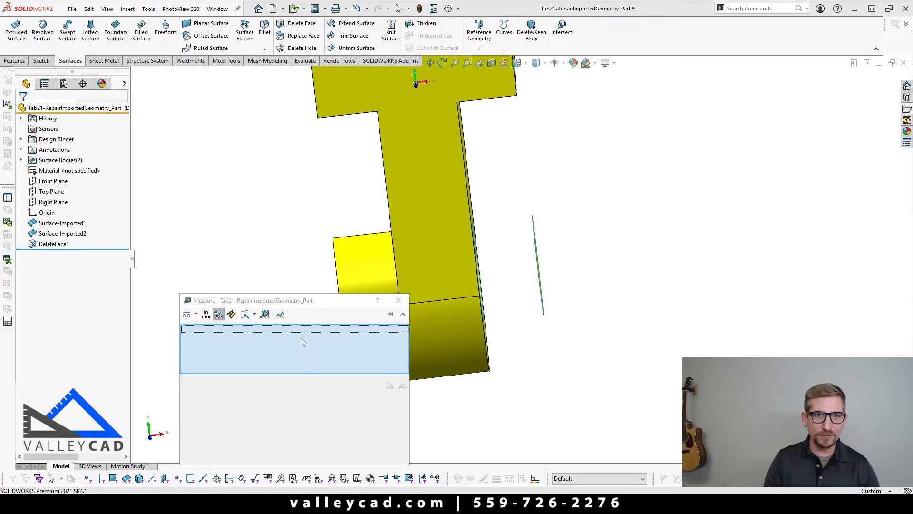
{"action": "middle_click_drag", "start_coordinate": [328, 338], "coordinate": [296, 271]}
{"action": "left_click", "coordinate": [295, 271]}
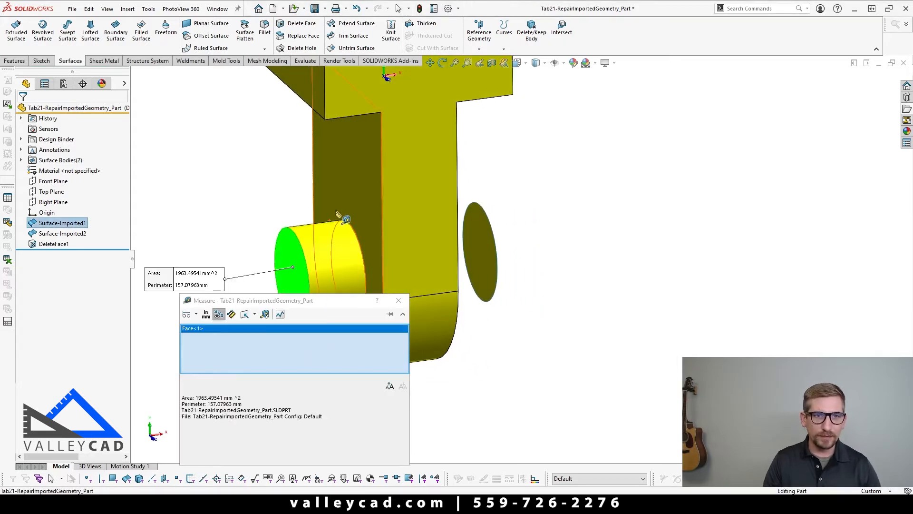
{"action": "left_click", "coordinate": [340, 211]}
{"action": "scroll", "coordinate": [341, 212], "scroll_direction": "up", "scroll_amount": 5}
{"action": "scroll", "coordinate": [476, 301], "scroll_direction": "down", "scroll_amount": 3}
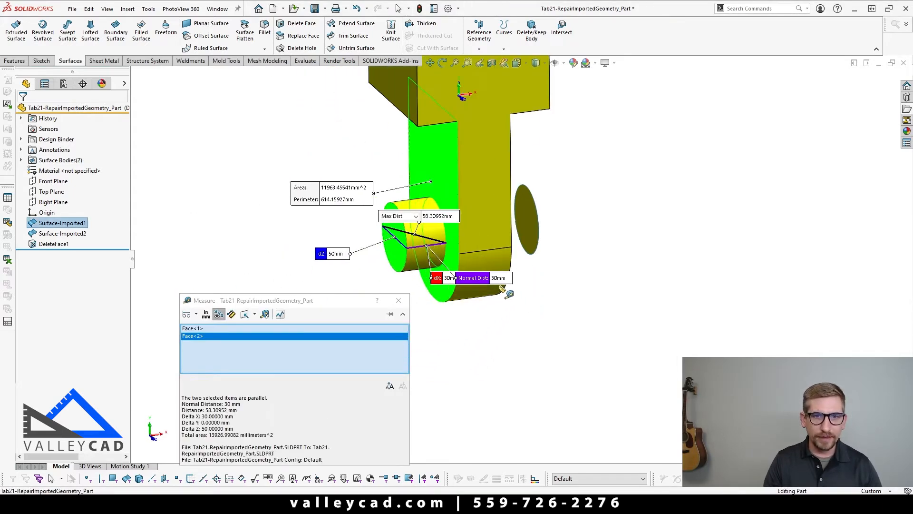
Measure the distance between the detached circular cap and the arm's side face containing the open hole.
{"action": "left_click", "coordinate": [577, 312]}
{"action": "middle_click_drag", "start_coordinate": [577, 313], "coordinate": [589, 228]}
{"action": "left_click", "coordinate": [573, 221]}
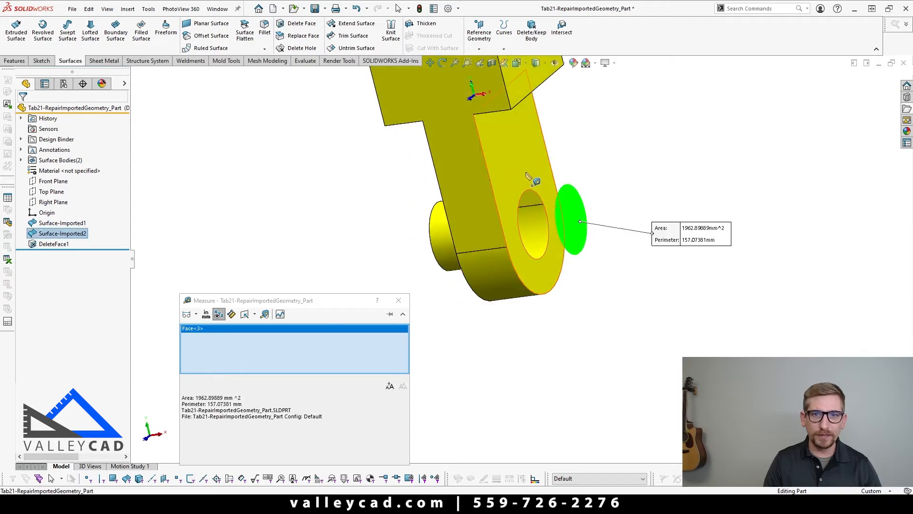
{"action": "left_click", "coordinate": [517, 165]}
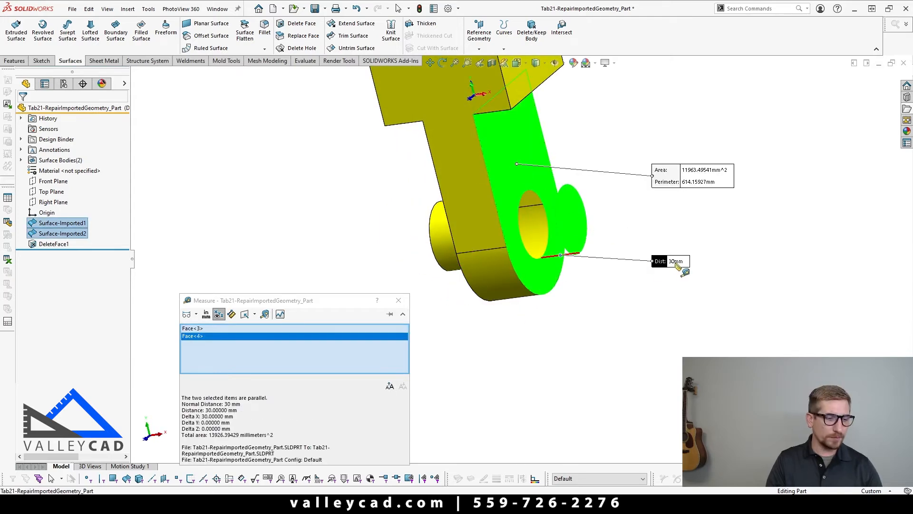
{"action": "key", "text": "Escape"}
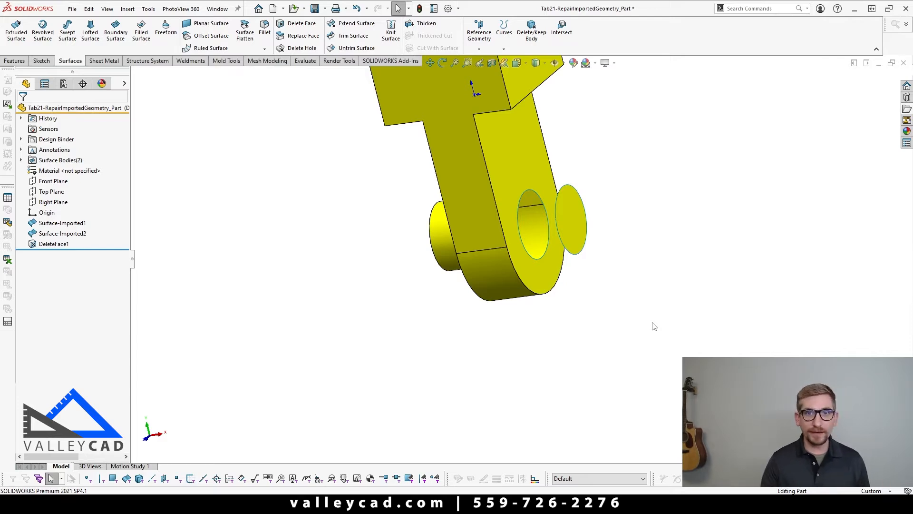
Examine the separate arc edges that make up the detached circular cap's outline.
{"action": "scroll", "coordinate": [557, 234], "scroll_direction": "down", "scroll_amount": 3}
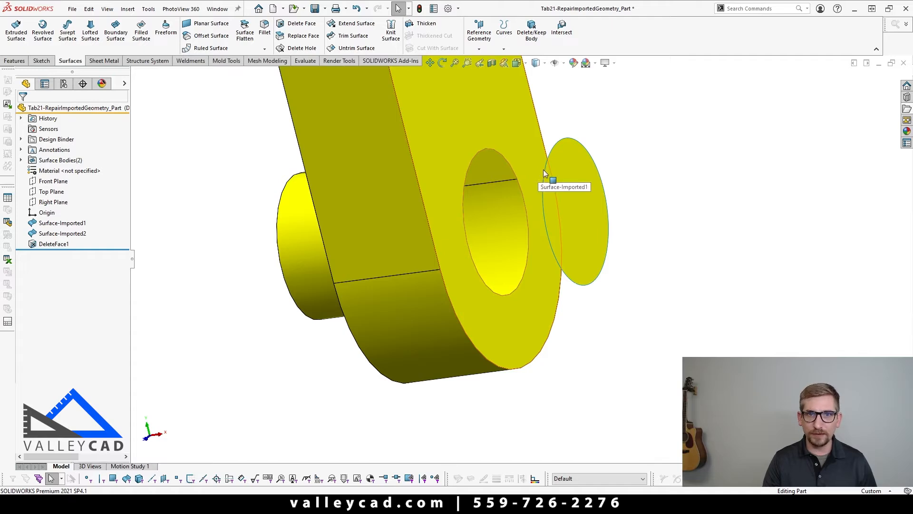
{"action": "left_click", "coordinate": [573, 218]}
{"action": "middle_click_drag", "start_coordinate": [573, 219], "coordinate": [511, 229]}
{"action": "key", "text": "Escape"}
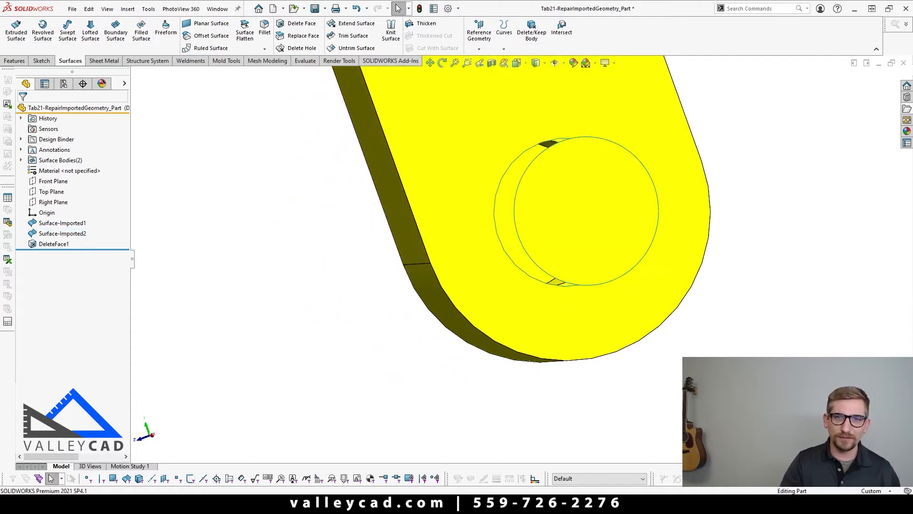
{"action": "left_click", "coordinate": [625, 149]}
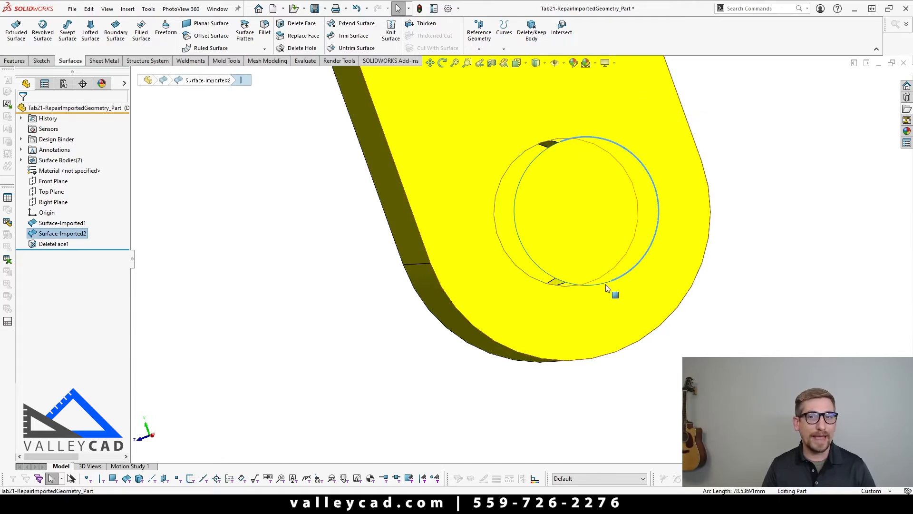
{"action": "left_click", "coordinate": [577, 284]}
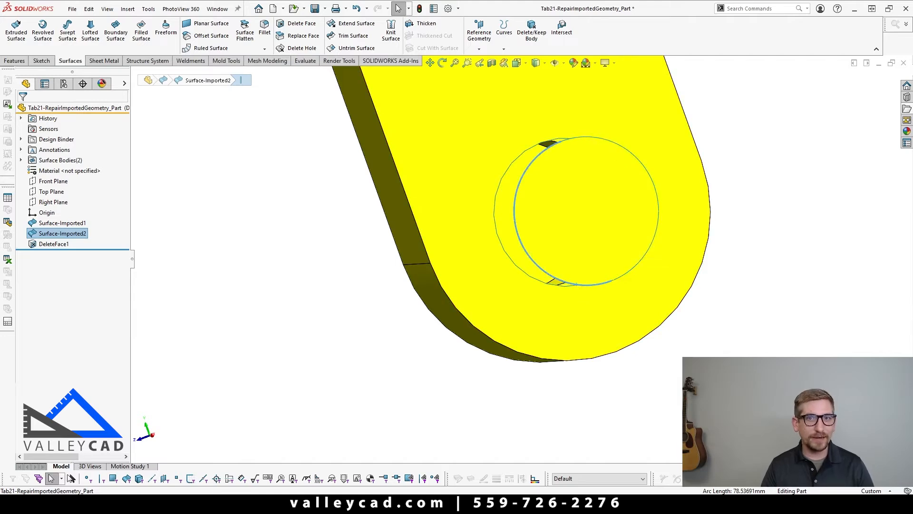
{"action": "key", "text": "Escape"}
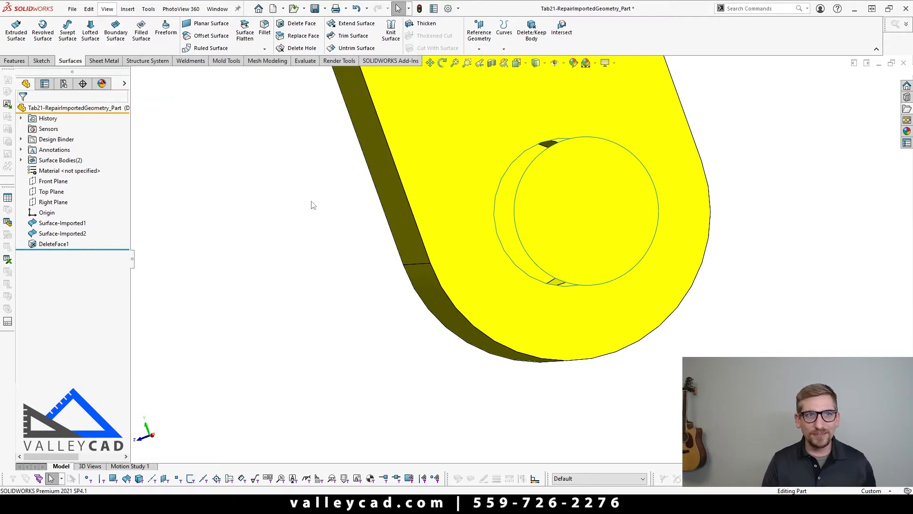
{"action": "left_click", "coordinate": [141, 30]}
{"action": "middle_click_drag", "start_coordinate": [235, 244], "coordinate": [584, 241]}
{"action": "left_click", "coordinate": [514, 185]}
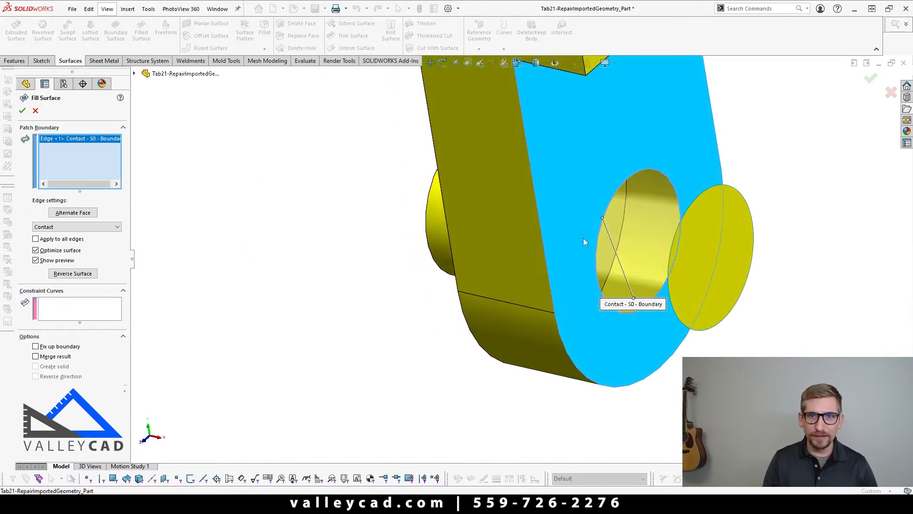
{"action": "left_click", "coordinate": [684, 216]}
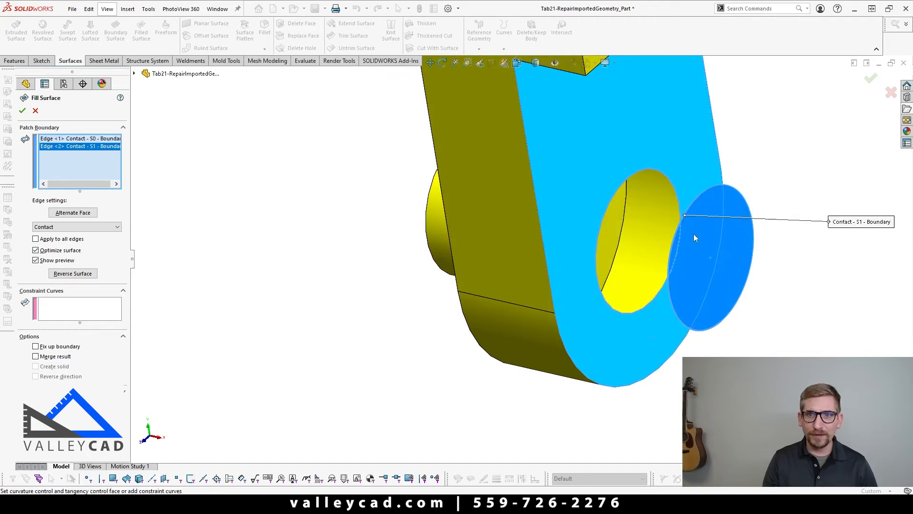
{"action": "middle_click_drag", "start_coordinate": [694, 233], "coordinate": [561, 214]}
{"action": "left_click", "coordinate": [740, 189]}
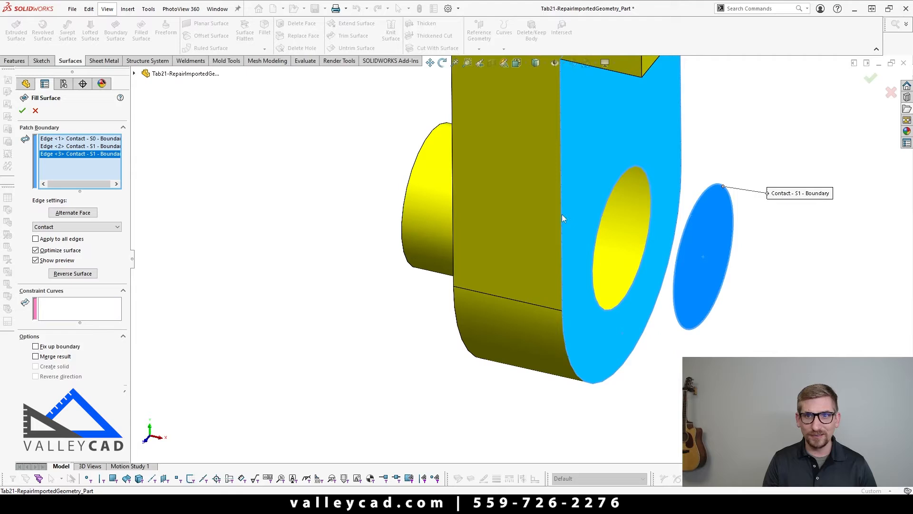
{"action": "right_click", "coordinate": [101, 182]}
{"action": "right_click", "coordinate": [97, 169]}
{"action": "left_click", "coordinate": [110, 175]}
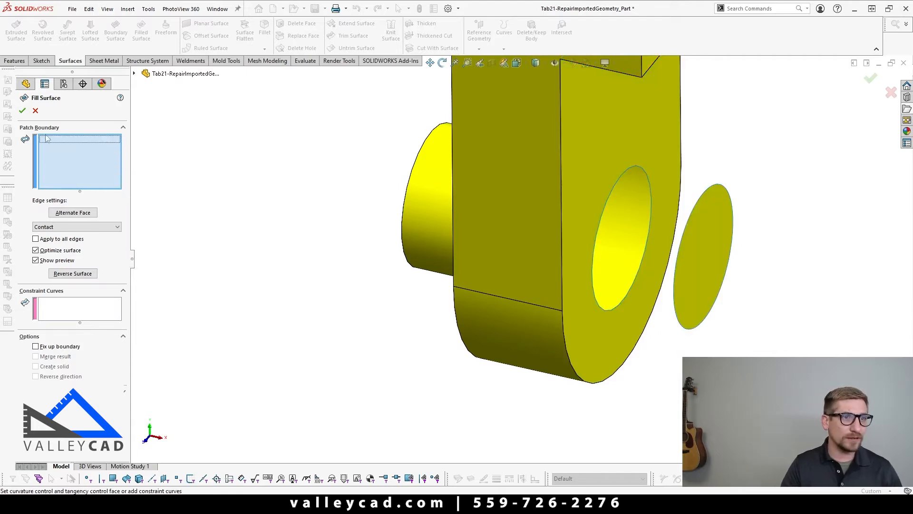
{"action": "key", "text": "Escape"}
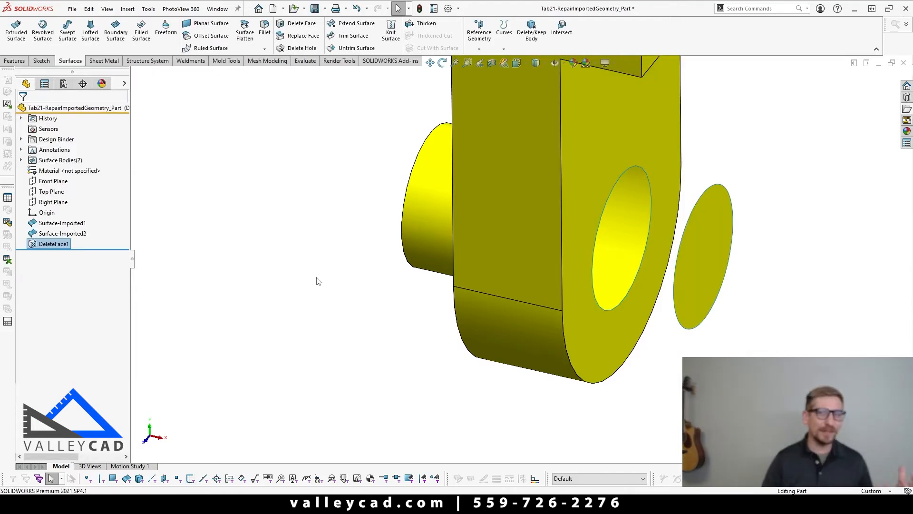
Delete the detached circular cap surface body beside the arm's open hole.
{"action": "left_click", "coordinate": [713, 264]}
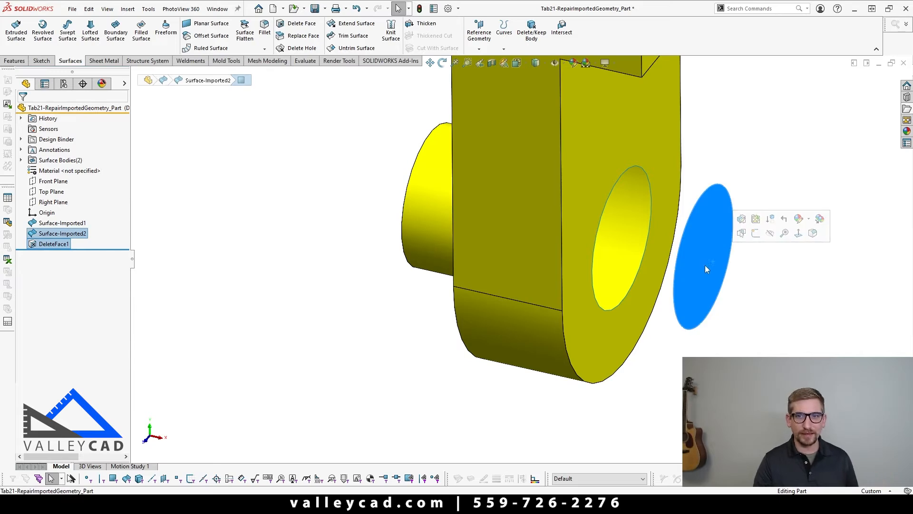
{"action": "middle_click_drag", "start_coordinate": [704, 264], "coordinate": [617, 270]}
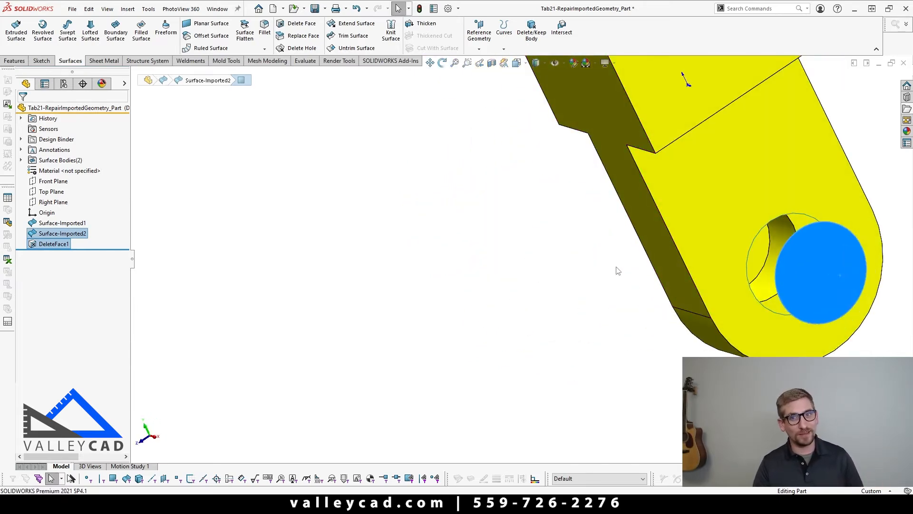
{"action": "middle_click_drag", "start_coordinate": [656, 335], "coordinate": [487, 338]}
{"action": "left_click", "coordinate": [467, 335]}
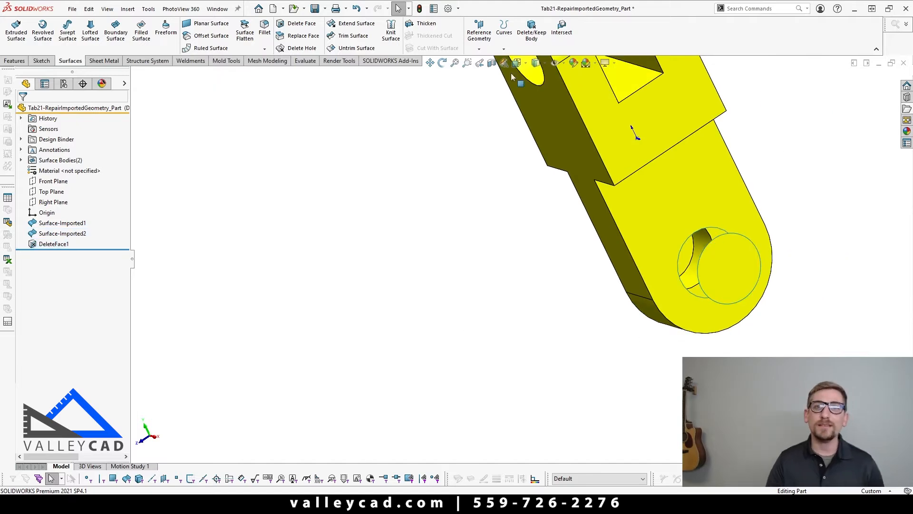
{"action": "left_click", "coordinate": [531, 31]}
{"action": "left_click", "coordinate": [737, 277]}
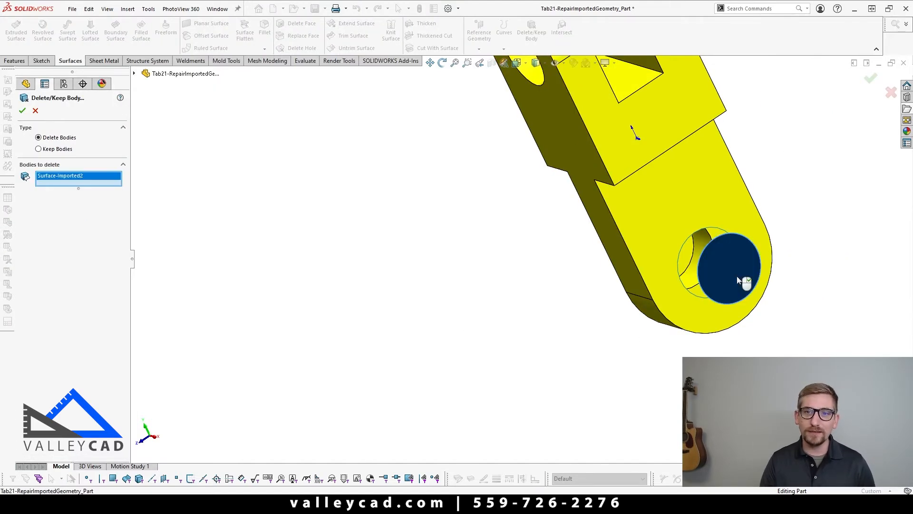
{"action": "right_click", "coordinate": [737, 278]}
{"action": "middle_click_drag", "start_coordinate": [470, 302], "coordinate": [511, 326]}
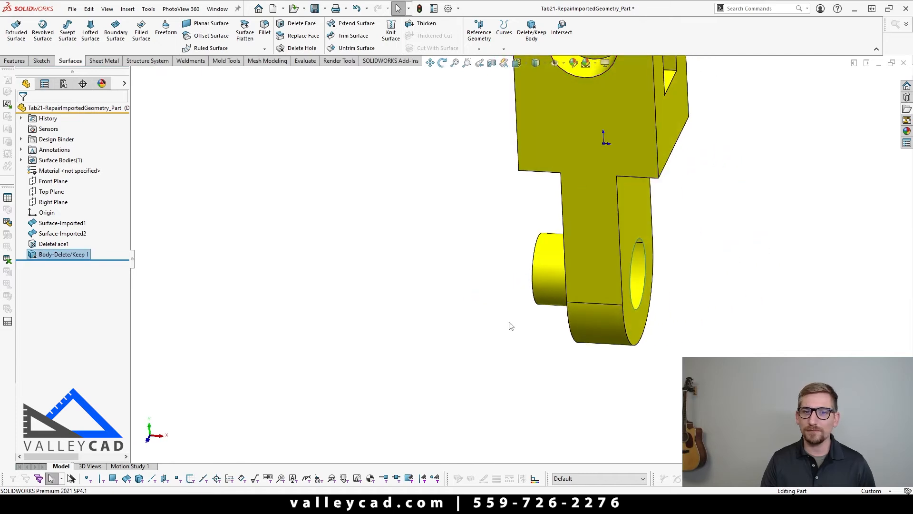
{"action": "middle_click_drag", "start_coordinate": [466, 357], "coordinate": [477, 345]}
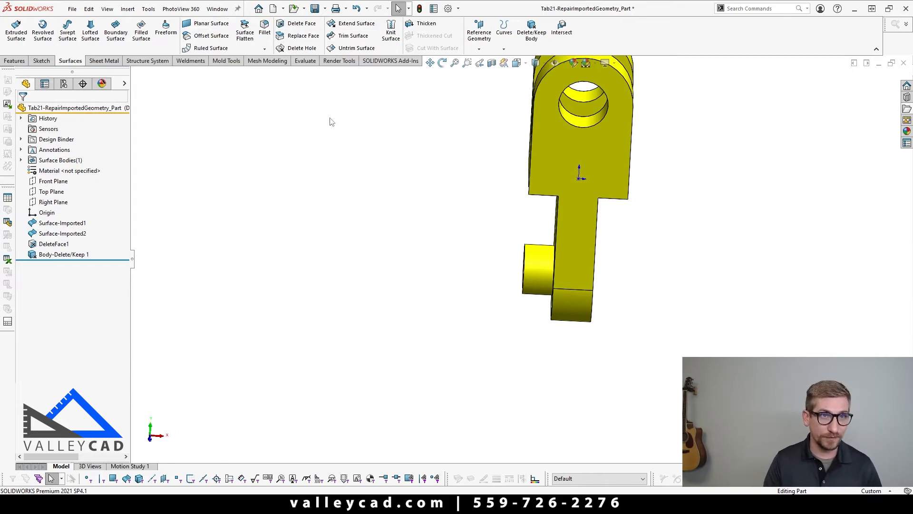
Copy the intact pin's end face and cylindrical side face as a new surface body using Offset Surface with a 0 mm distance.
{"action": "left_click", "coordinate": [211, 37]}
{"action": "middle_click_drag", "start_coordinate": [309, 207], "coordinate": [478, 278]}
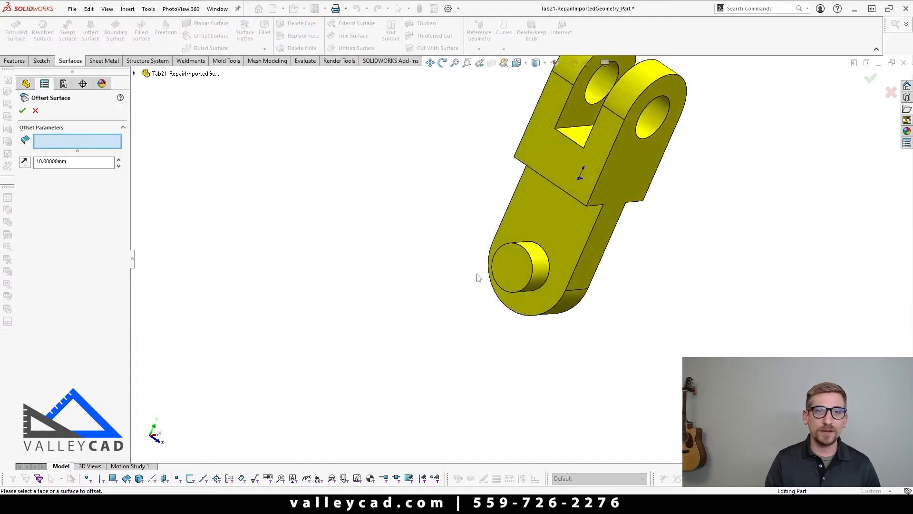
{"action": "scroll", "coordinate": [512, 259], "scroll_direction": "down", "scroll_amount": 3}
{"action": "left_click", "coordinate": [575, 265]}
{"action": "left_click", "coordinate": [581, 267]}
{"action": "middle_click_drag", "start_coordinate": [581, 267], "coordinate": [428, 207]}
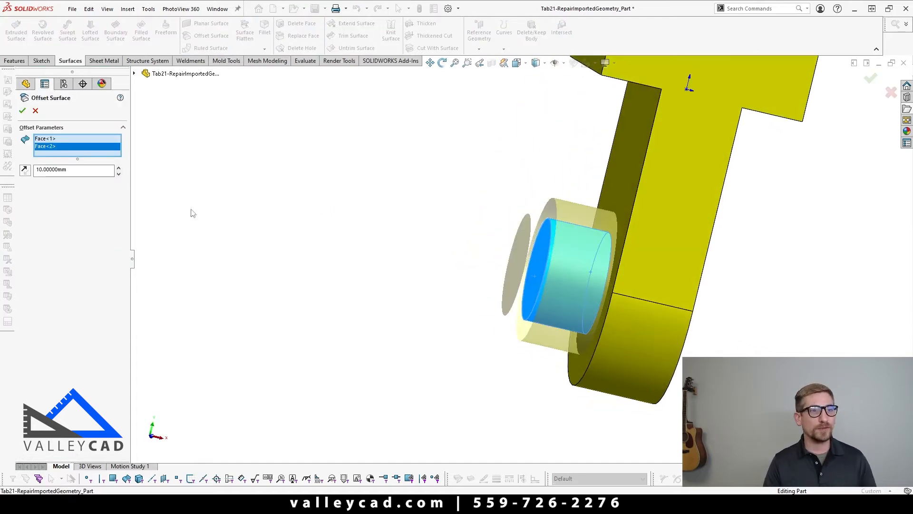
{"action": "left_click", "coordinate": [73, 172]}
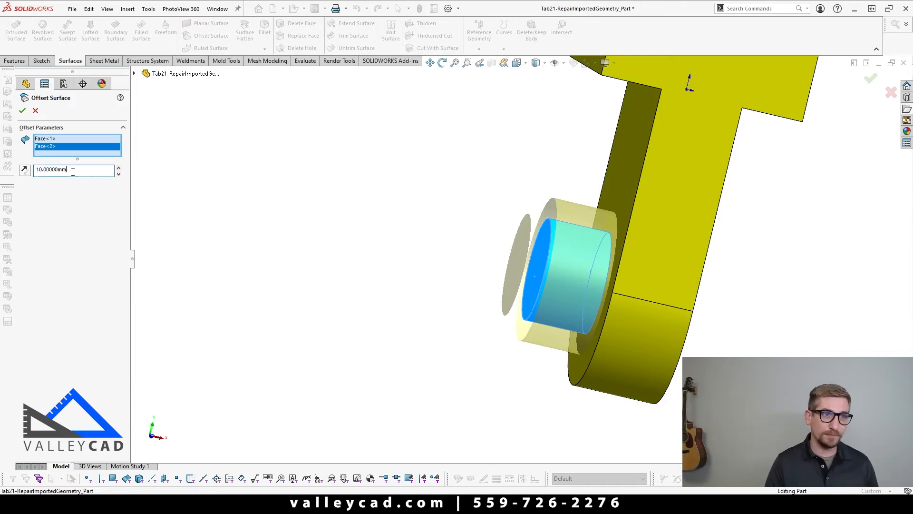
{"action": "type", "text": "0"}
{"action": "key", "text": "Return"}
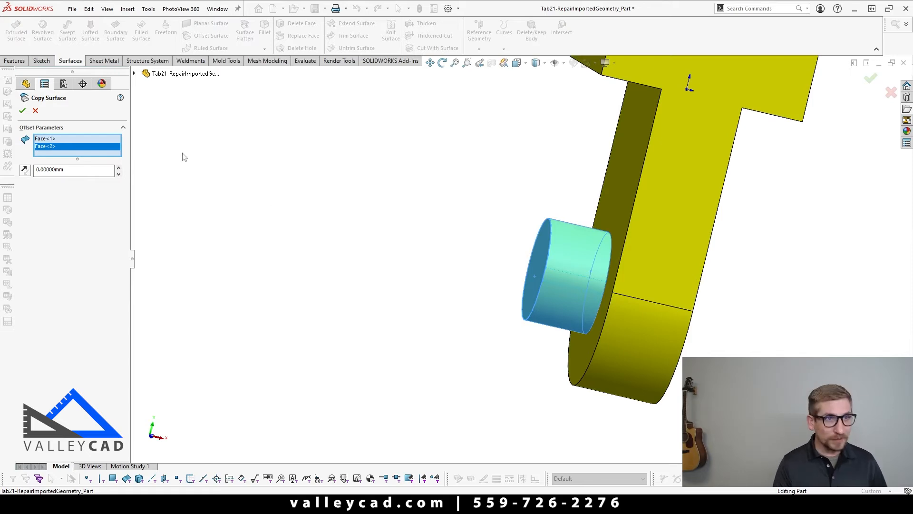
{"action": "left_click", "coordinate": [22, 111]}
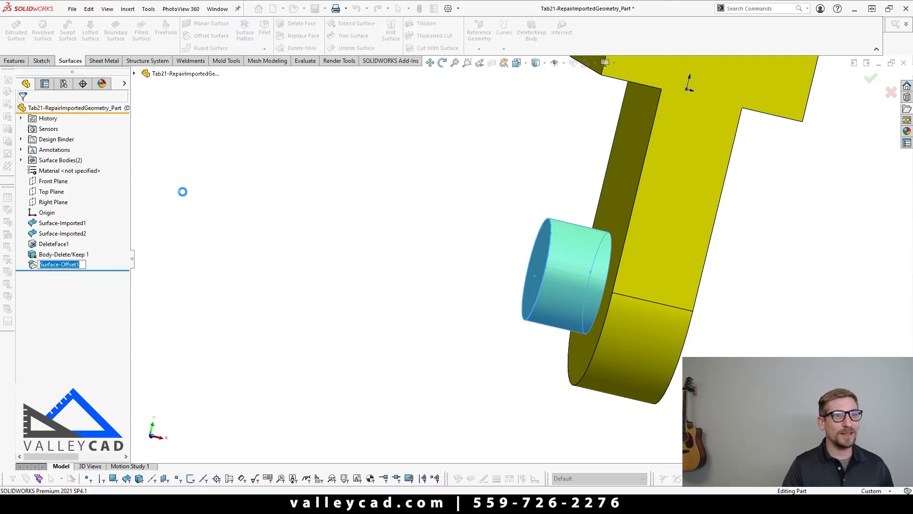
{"action": "left_click", "coordinate": [312, 256]}
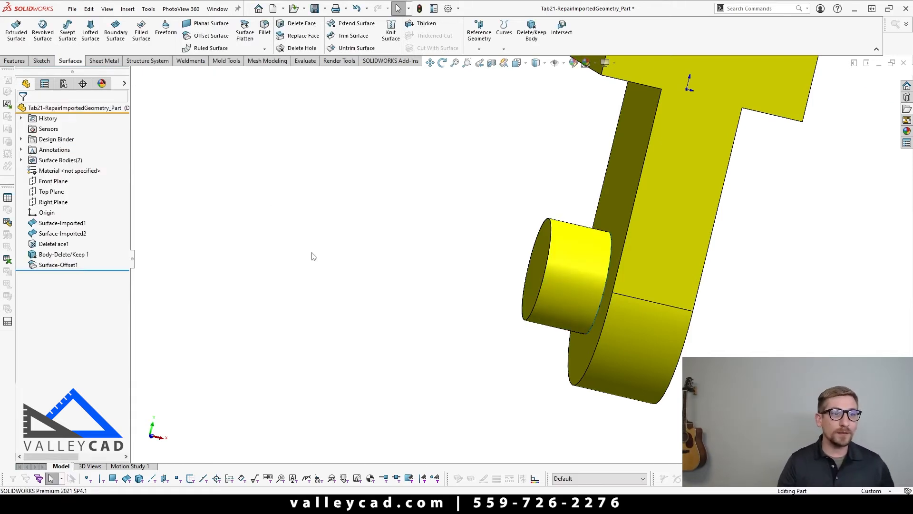
Identify the copied pin surface, Surface-Offset1, among the part's surface bodies.
{"action": "left_click", "coordinate": [21, 160]}
{"action": "left_click", "coordinate": [69, 181]}
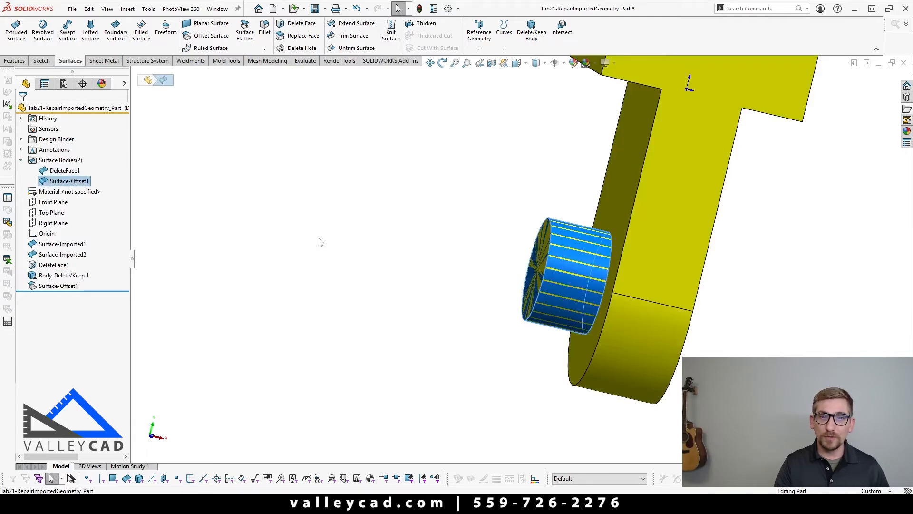
{"action": "left_click", "coordinate": [385, 268]}
{"action": "middle_click_drag", "start_coordinate": [385, 267], "coordinate": [418, 277]}
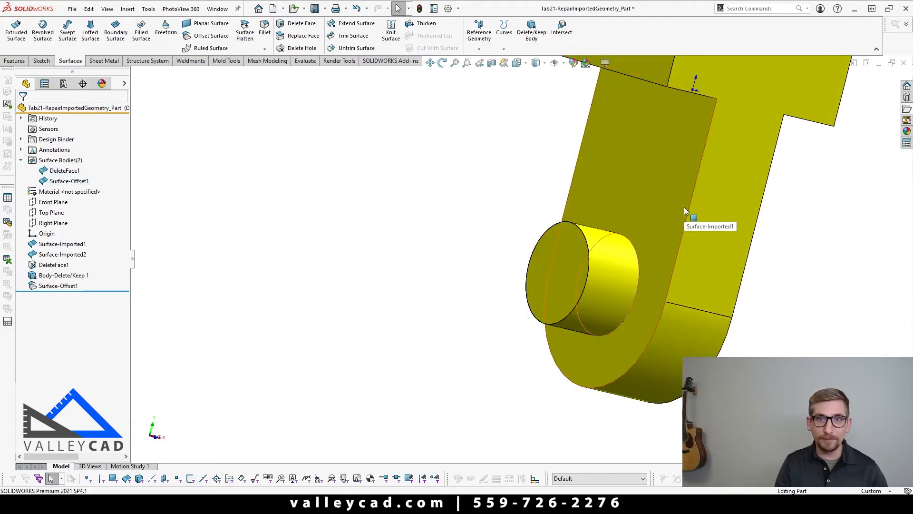
Hide the arm's surface body temporarily to inspect the copied pin surface alone, and show the arm again.
{"action": "key", "text": "Tab"}
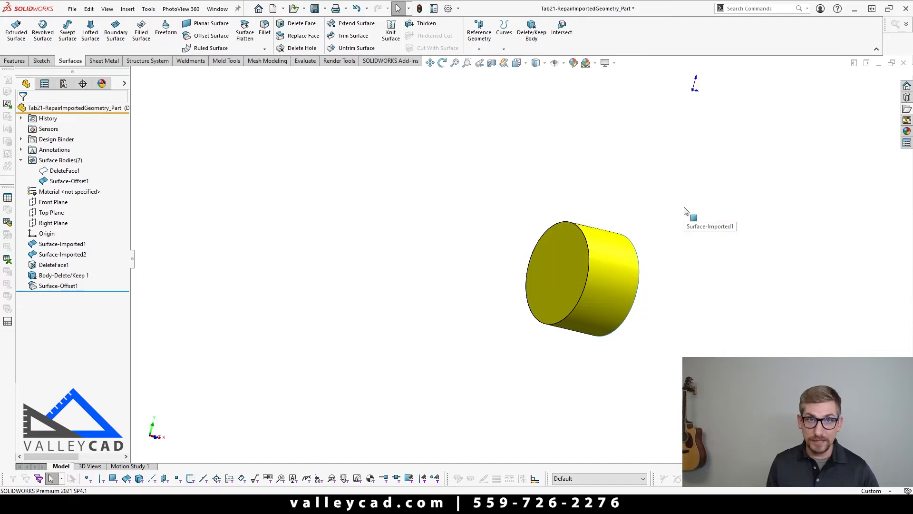
{"action": "middle_click_drag", "start_coordinate": [691, 285], "coordinate": [633, 273]}
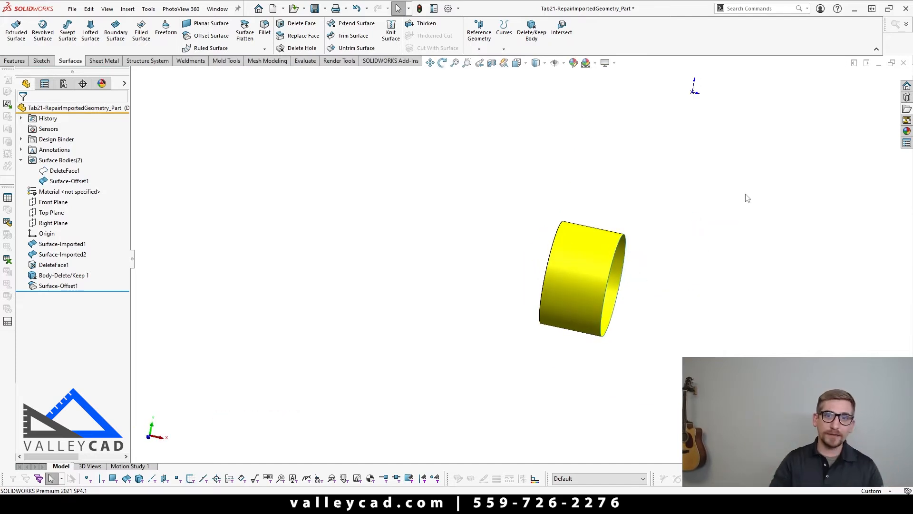
{"action": "middle_click_drag", "start_coordinate": [707, 291], "coordinate": [740, 293]}
{"action": "scroll", "coordinate": [597, 281], "scroll_direction": "up", "scroll_amount": 3}
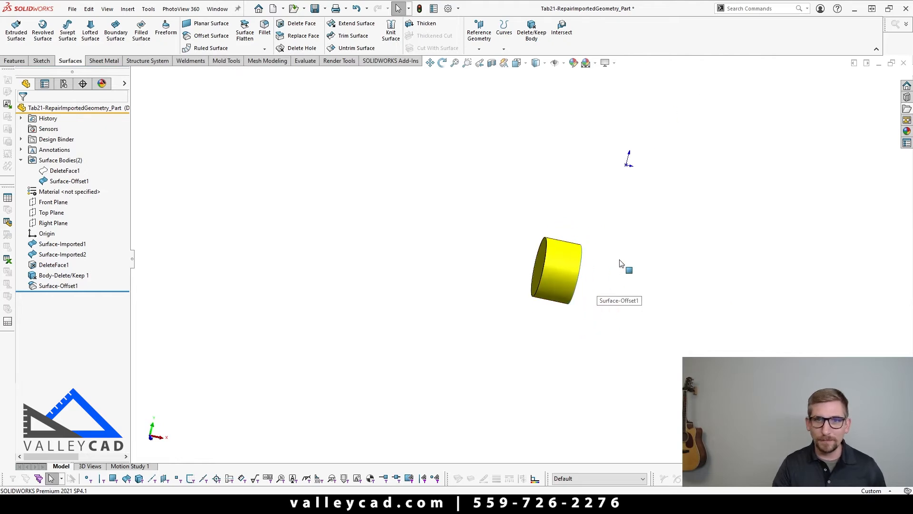
{"action": "key", "text": "shift+Tab"}
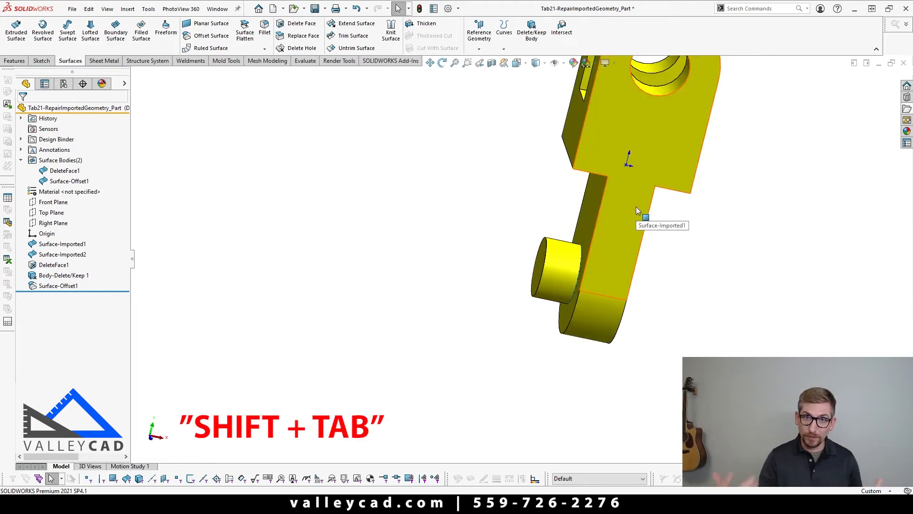
Check the Right Plane's position relative to the arm and pin, starting from the front view.
{"action": "left_click", "coordinate": [158, 440]}
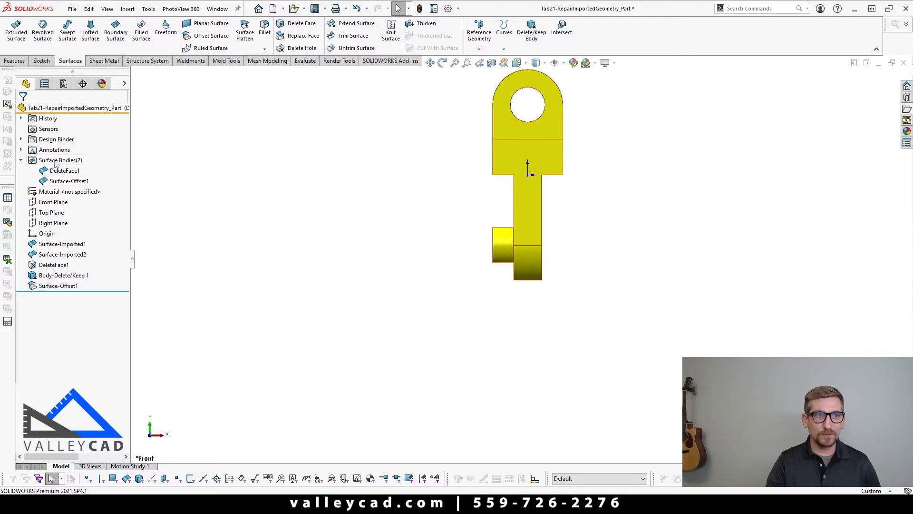
{"action": "left_click", "coordinate": [53, 223]}
{"action": "middle_click_drag", "start_coordinate": [247, 237], "coordinate": [360, 278]}
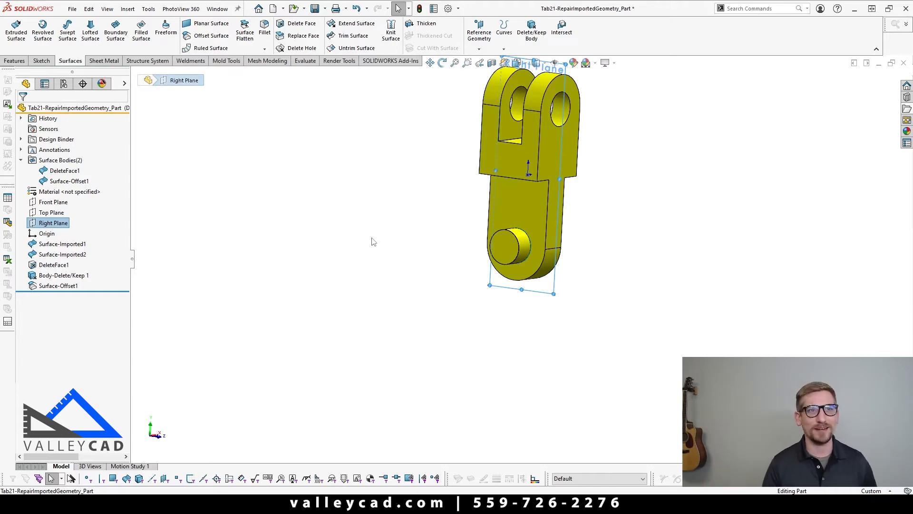
{"action": "left_click", "coordinate": [361, 223]}
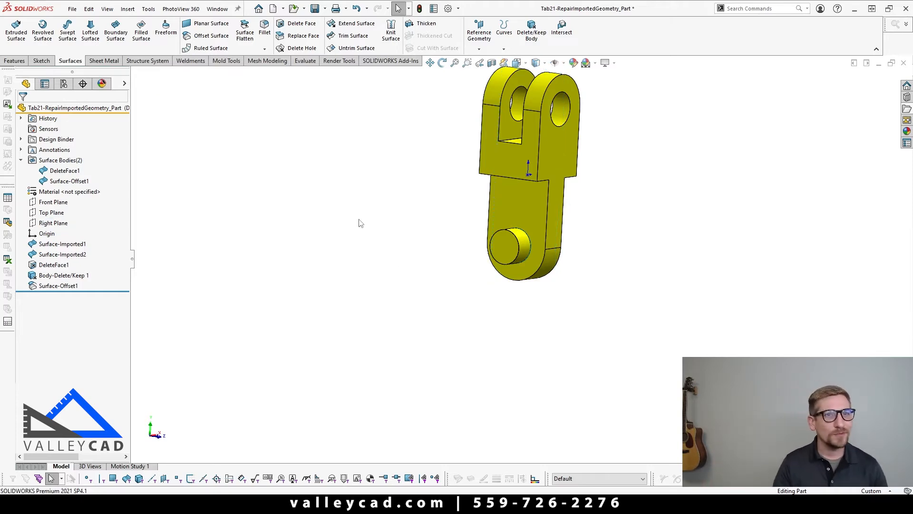
Set up a Mirror of the copied pin surface body, Surface-Offset1, about the Right Plane.
{"action": "left_click", "coordinate": [14, 61]}
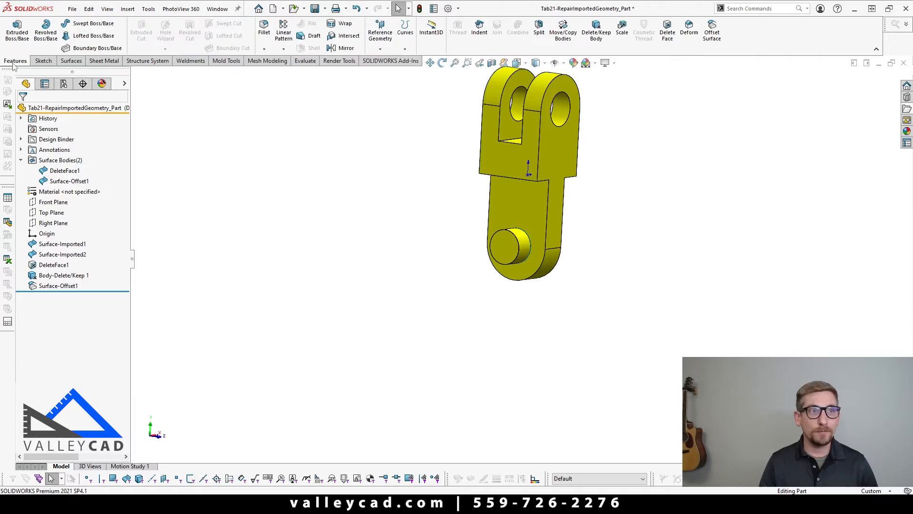
{"action": "left_click", "coordinate": [346, 48]}
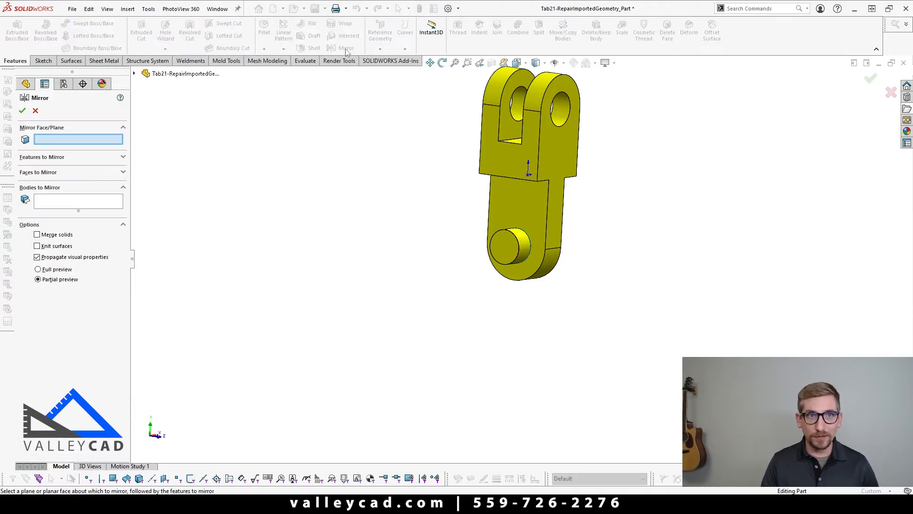
{"action": "left_click", "coordinate": [134, 73]}
{"action": "left_click", "coordinate": [177, 168]}
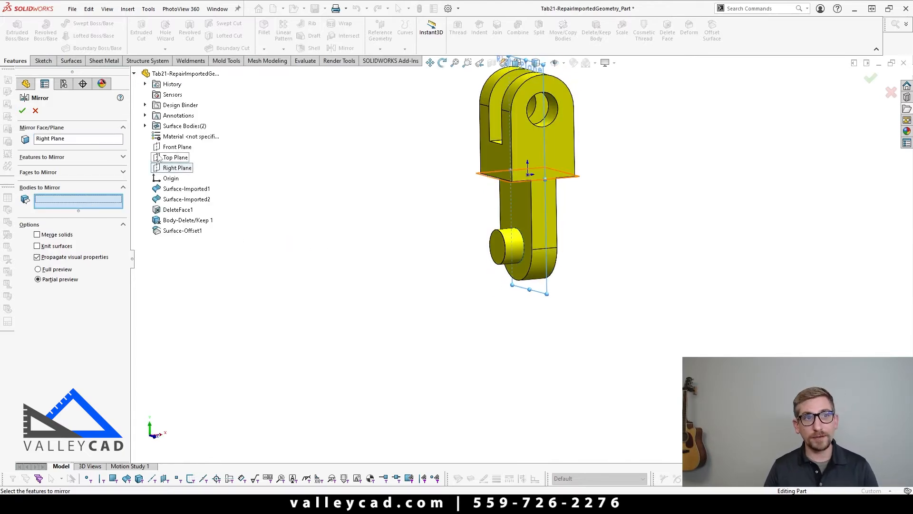
{"action": "scroll", "coordinate": [514, 252], "scroll_direction": "down", "scroll_amount": 3}
{"action": "left_click", "coordinate": [513, 251]}
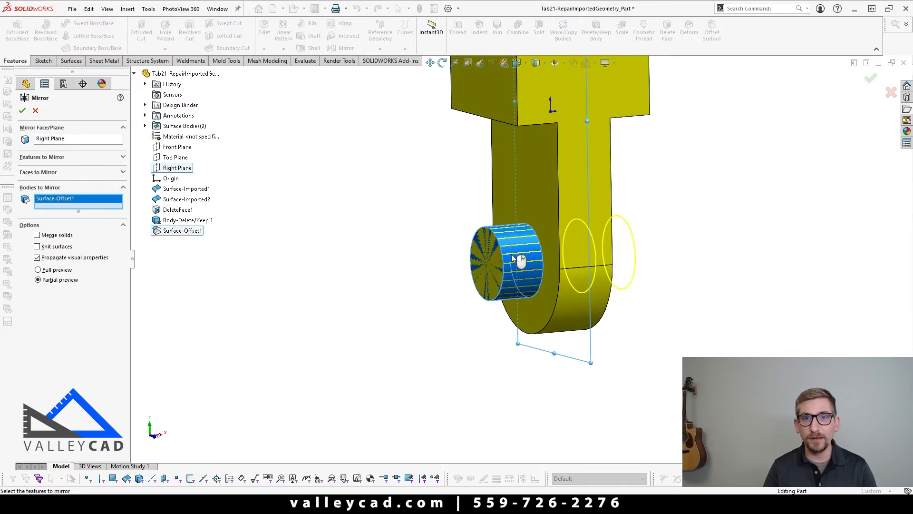
{"action": "scroll", "coordinate": [521, 255], "scroll_direction": "up", "scroll_amount": 4}
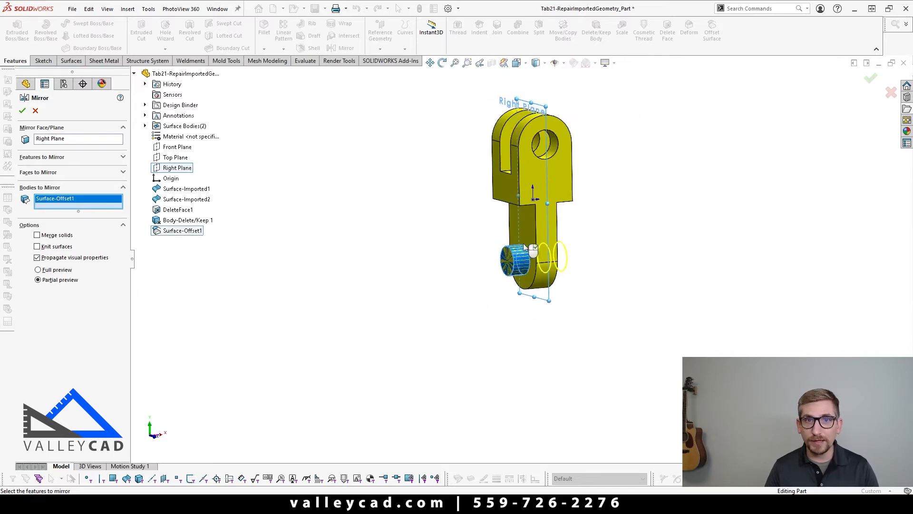
Try to create the mirrored pin surface with Knit surfaces and Merge solids enabled.
{"action": "left_click", "coordinate": [146, 126]}
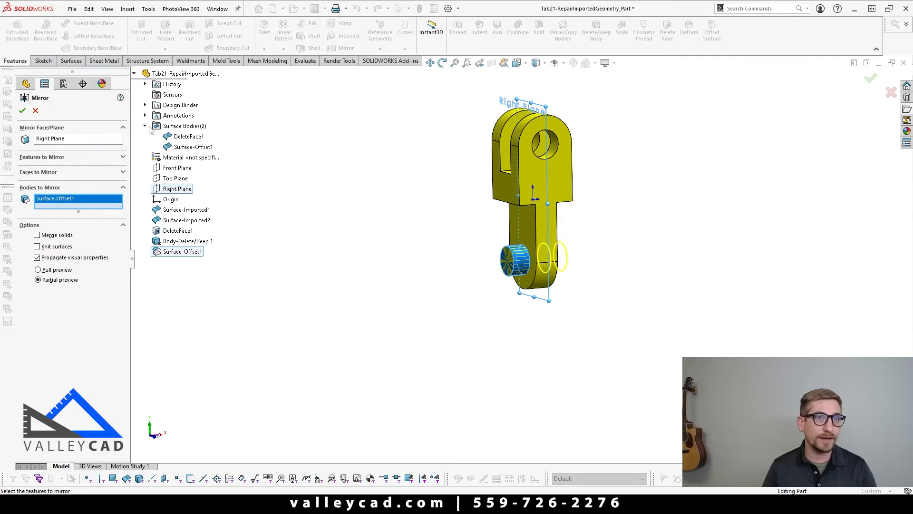
{"action": "left_click", "coordinate": [187, 148]}
{"action": "left_click", "coordinate": [186, 147]}
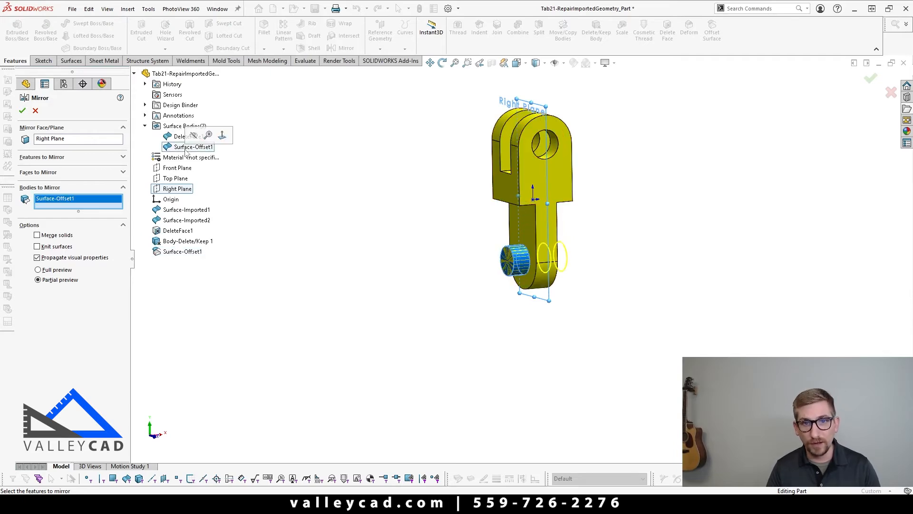
{"action": "left_click", "coordinate": [38, 247]}
{"action": "left_click", "coordinate": [38, 235]}
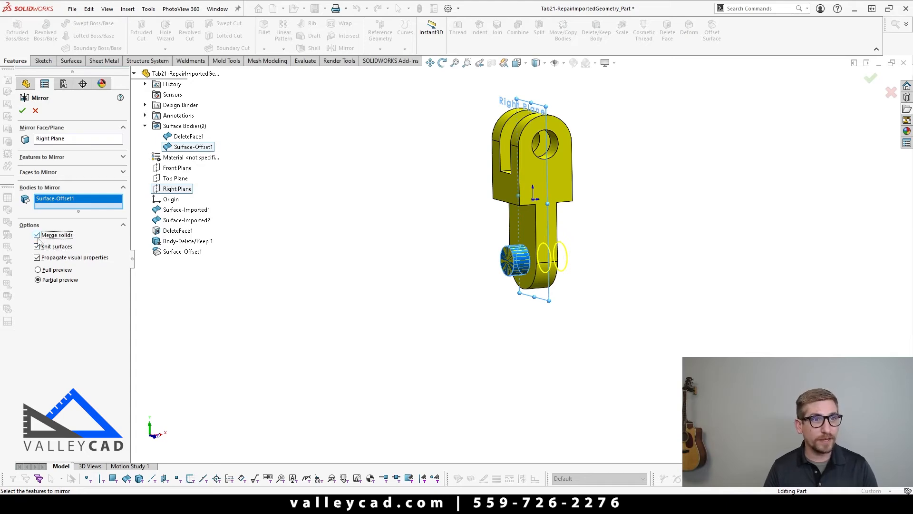
{"action": "left_click", "coordinate": [21, 110]}
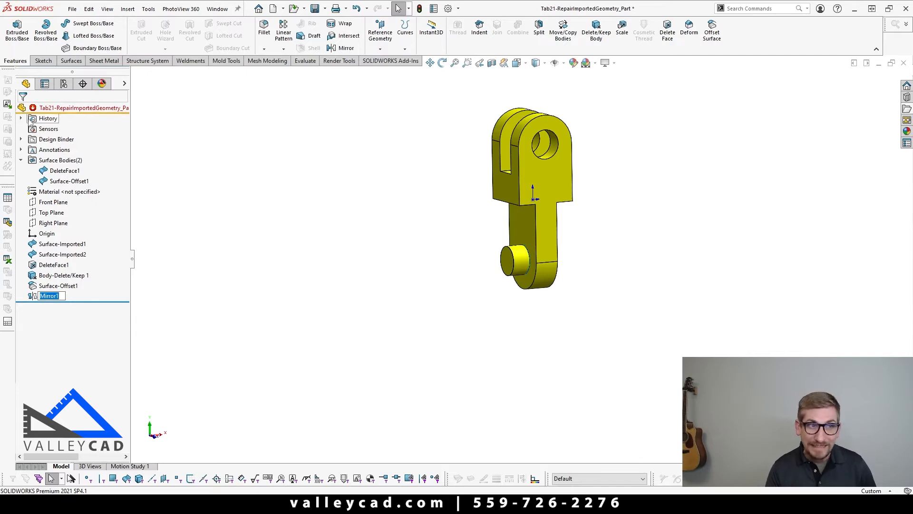
Edit the failed mirror of the pin surface about the Right Plane, turning off Knit surfaces, and inspect the mirrored pin.
{"action": "left_click", "coordinate": [464, 378]}
{"action": "middle_click_drag", "start_coordinate": [464, 378], "coordinate": [432, 367]}
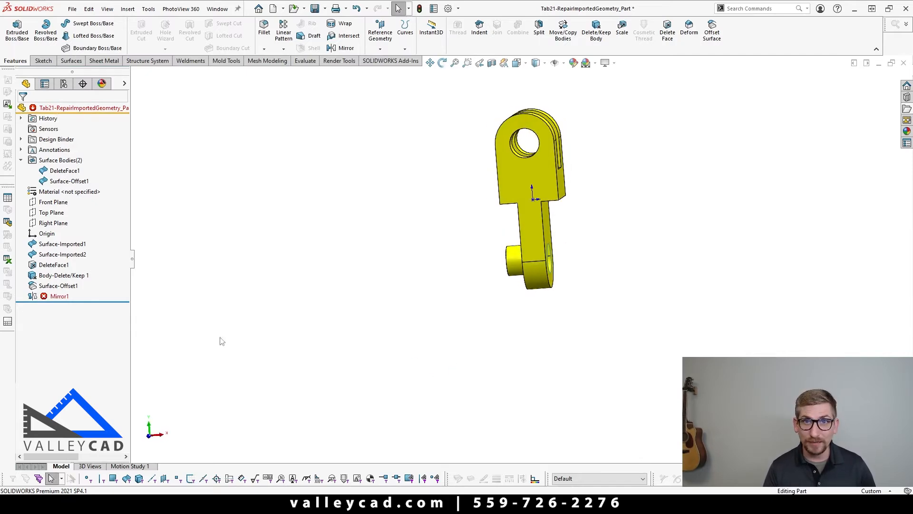
{"action": "right_click", "coordinate": [56, 296]}
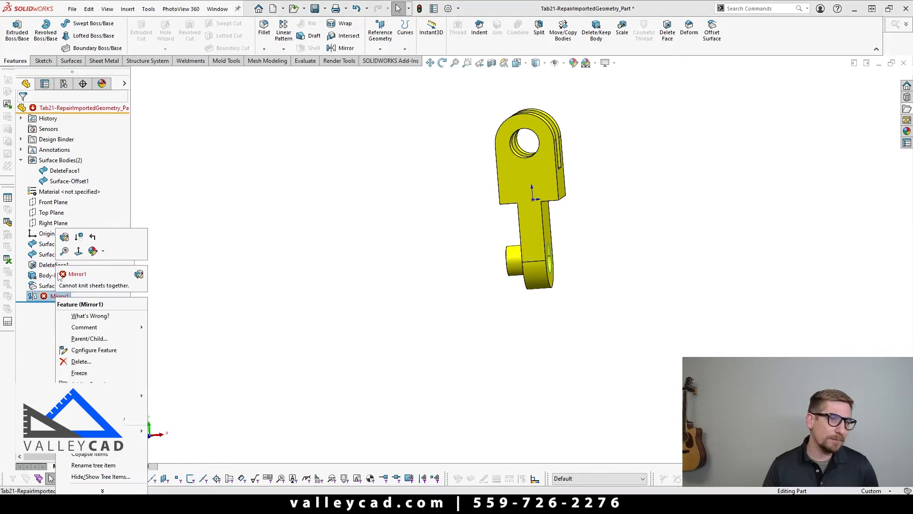
{"action": "left_click", "coordinate": [64, 238]}
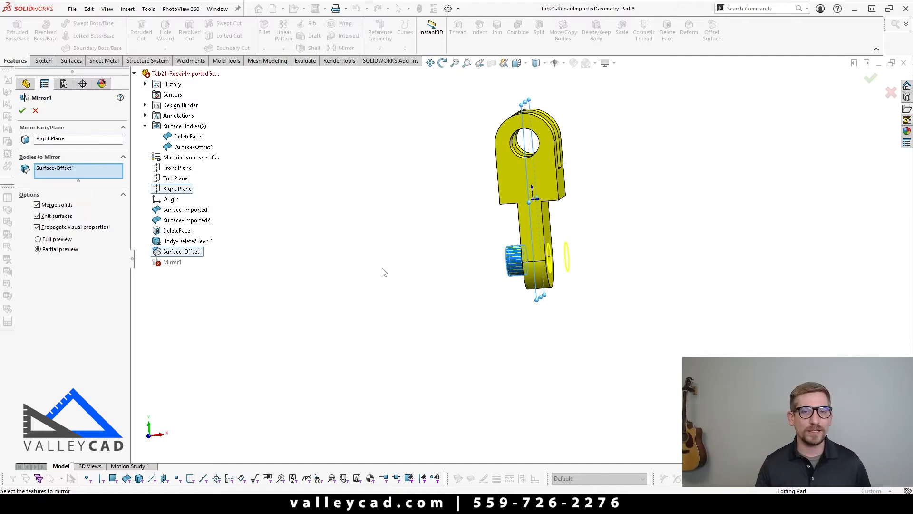
{"action": "scroll", "coordinate": [526, 266], "scroll_direction": "down", "scroll_amount": 5}
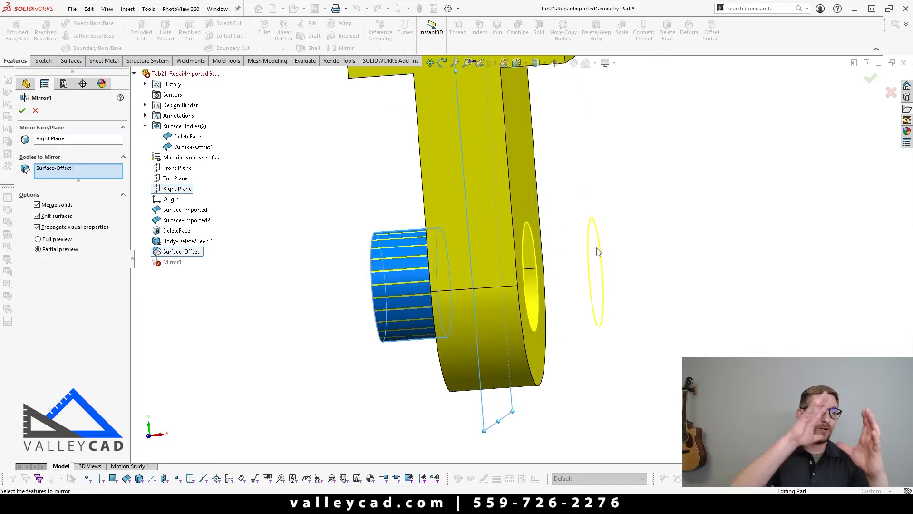
{"action": "middle_click_drag", "start_coordinate": [598, 252], "coordinate": [496, 234]}
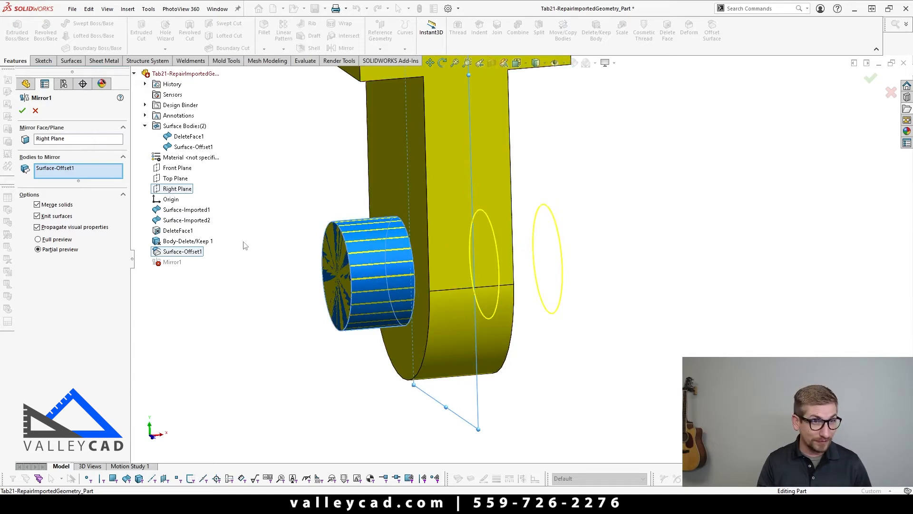
{"action": "left_click", "coordinate": [38, 204]}
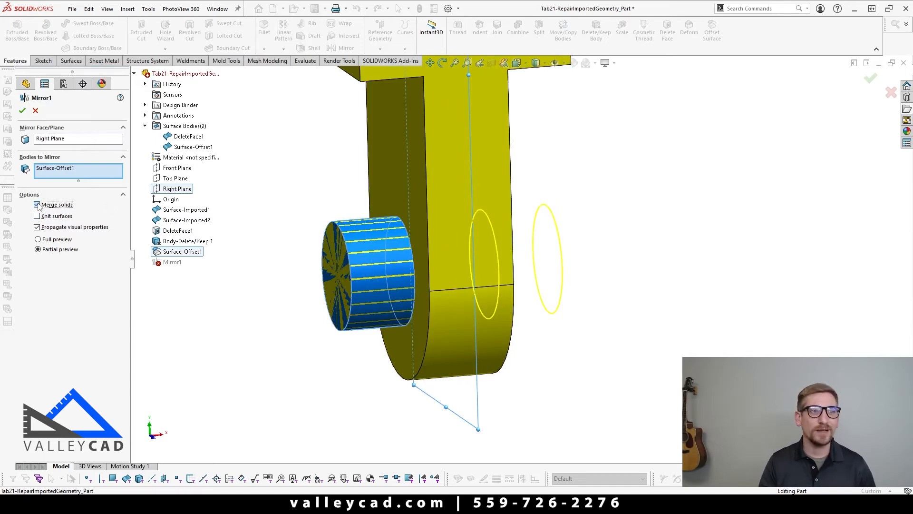
{"action": "left_click", "coordinate": [22, 111]}
{"action": "middle_click_drag", "start_coordinate": [357, 367], "coordinate": [333, 370]}
{"action": "middle_click_drag", "start_coordinate": [531, 335], "coordinate": [554, 334]}
{"action": "scroll", "coordinate": [556, 337], "scroll_direction": "up", "scroll_amount": 2}
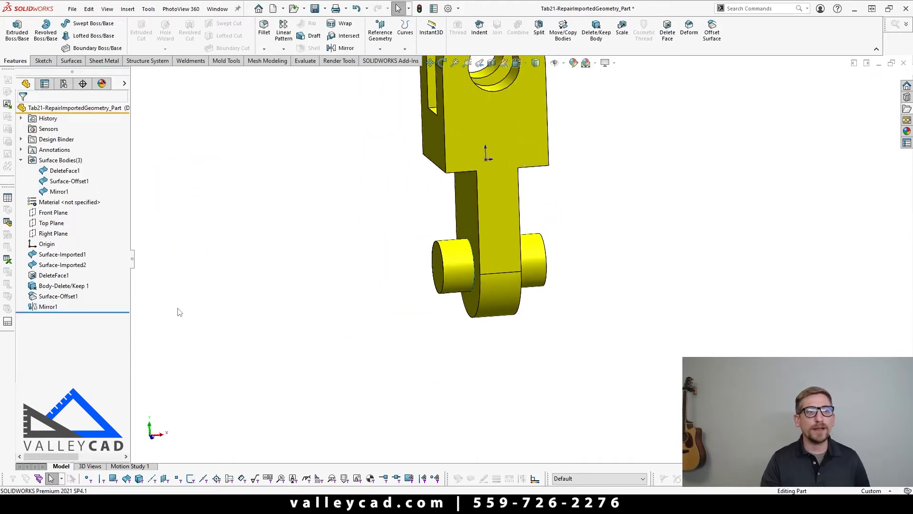
Delete the copied pin surface body Surface-Offset1, keeping the arm body and the mirrored pin surface.
{"action": "left_click", "coordinate": [67, 181]}
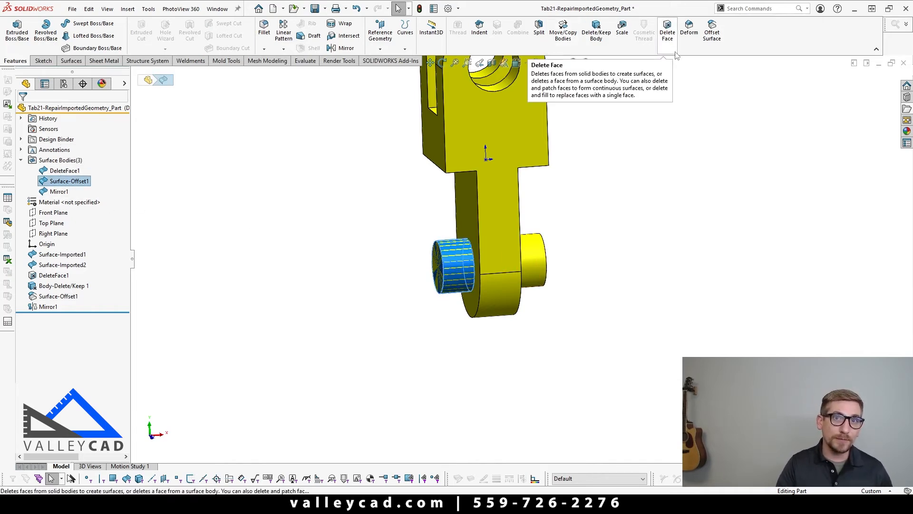
{"action": "left_click", "coordinate": [594, 35]}
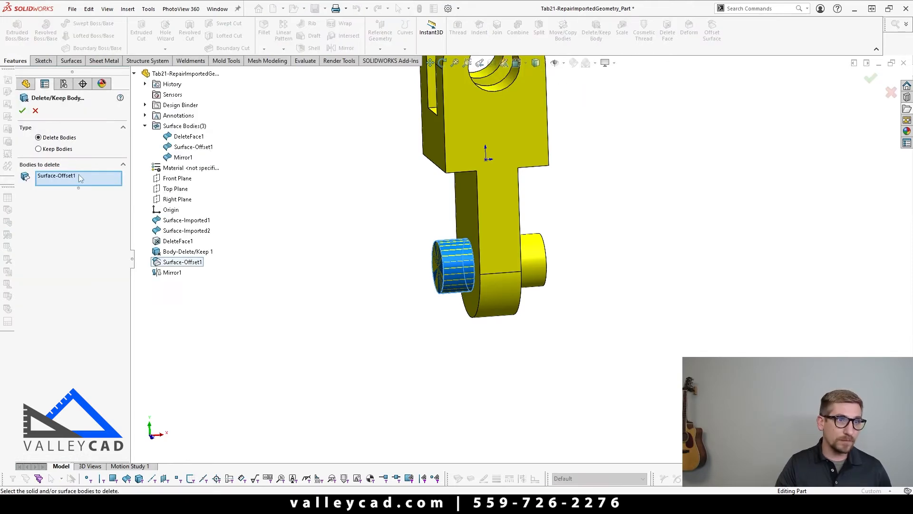
{"action": "left_click", "coordinate": [22, 110]}
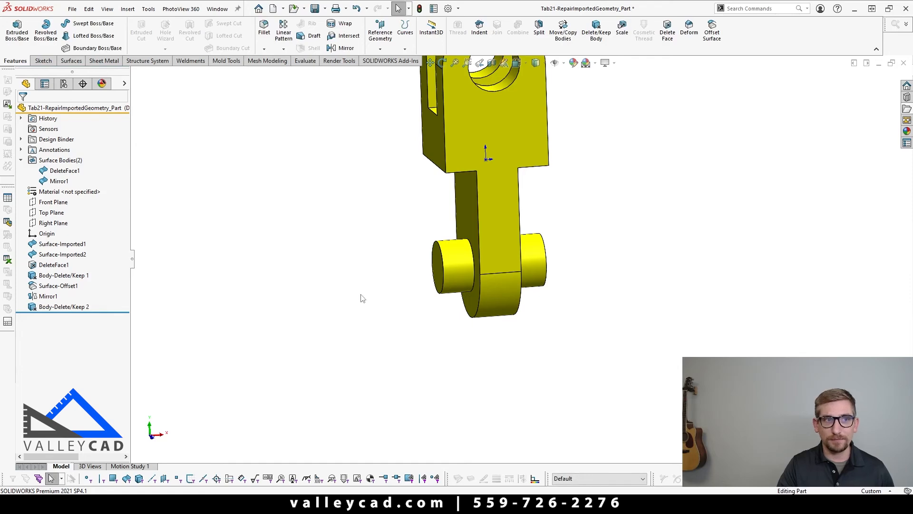
{"action": "key", "text": "f"}
{"action": "middle_click_drag", "start_coordinate": [357, 302], "coordinate": [381, 320]}
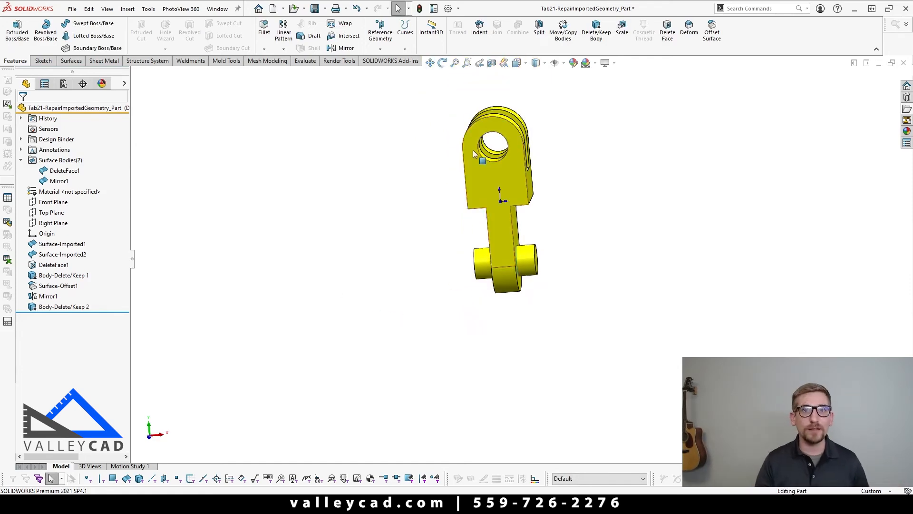
Knit the arm surface DeleteFace1 and the mirrored pin surface Mirror1 with Create solid and Merge entities enabled, and show the isometric view.
{"action": "left_click", "coordinate": [79, 63]}
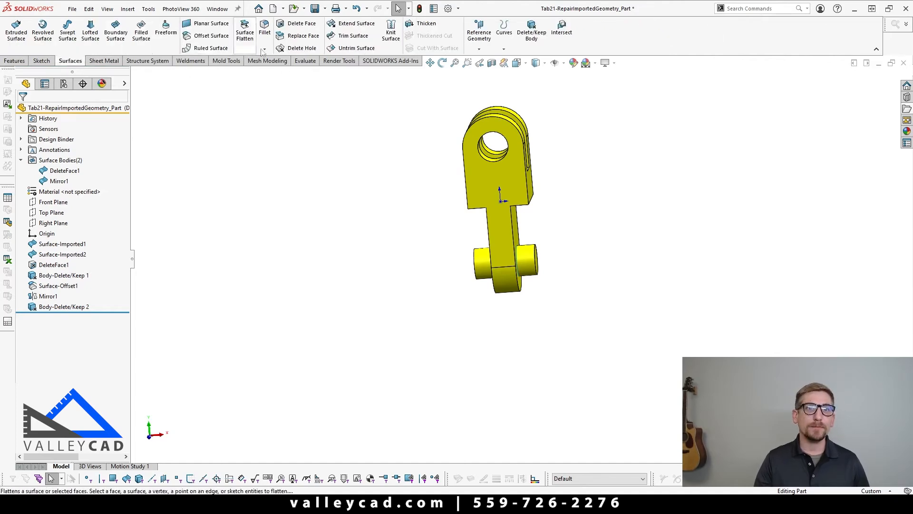
{"action": "left_click", "coordinate": [391, 32]}
{"action": "left_click_drag", "start_coordinate": [614, 364], "coordinate": [399, 110]}
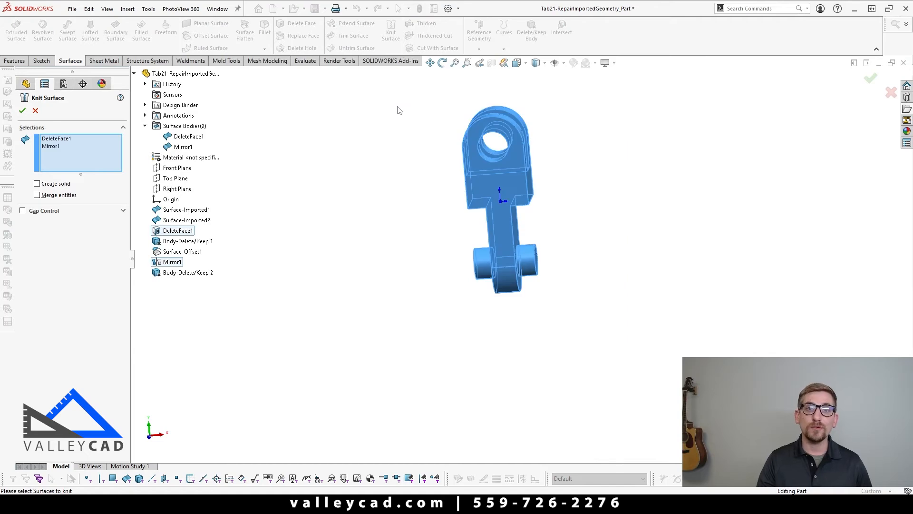
{"action": "left_click", "coordinate": [37, 184]}
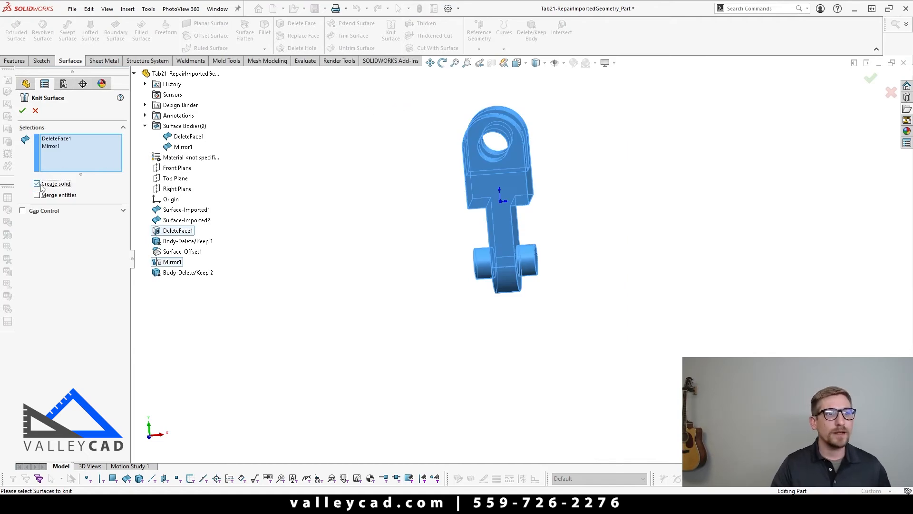
{"action": "left_click", "coordinate": [37, 196]}
{"action": "left_click", "coordinate": [23, 110]}
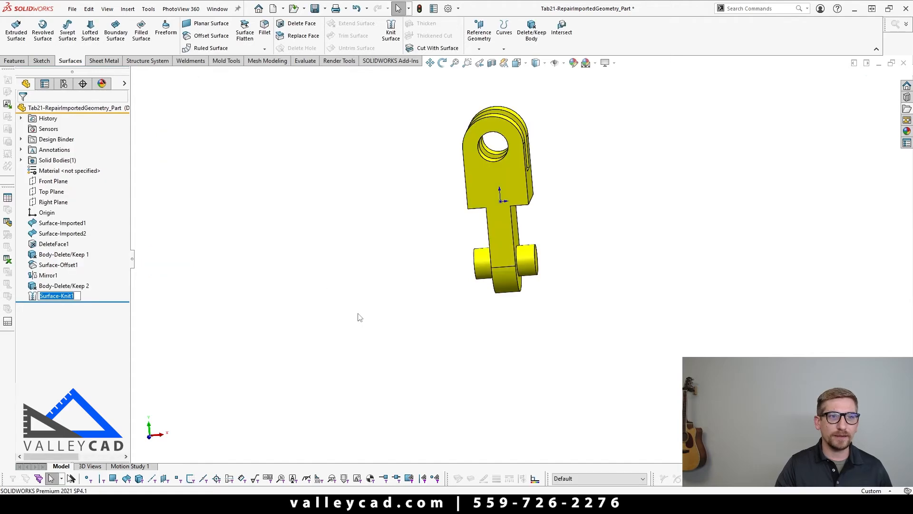
{"action": "key", "text": "ctrl+7"}
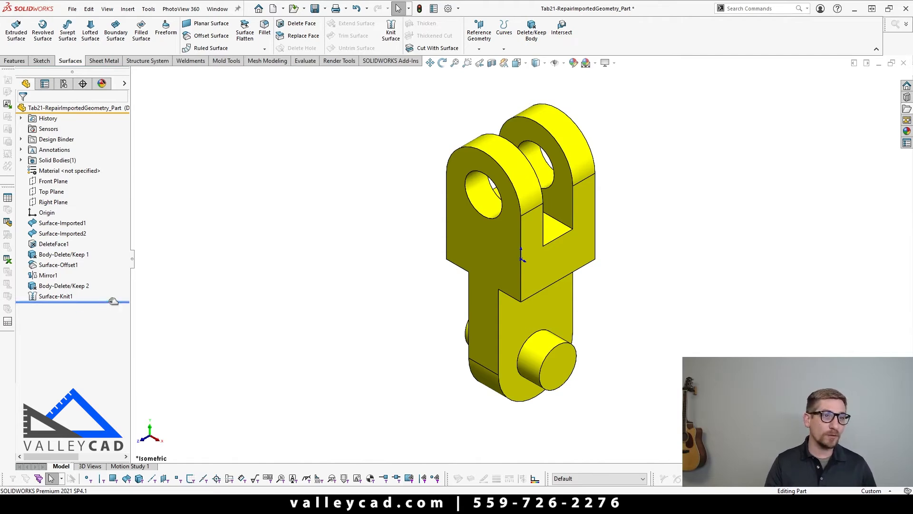
Roll the feature history back to just after Surface-Imported2 and examine the broken pin's jagged edges up close.
{"action": "left_click_drag", "start_coordinate": [113, 301], "coordinate": [118, 238]}
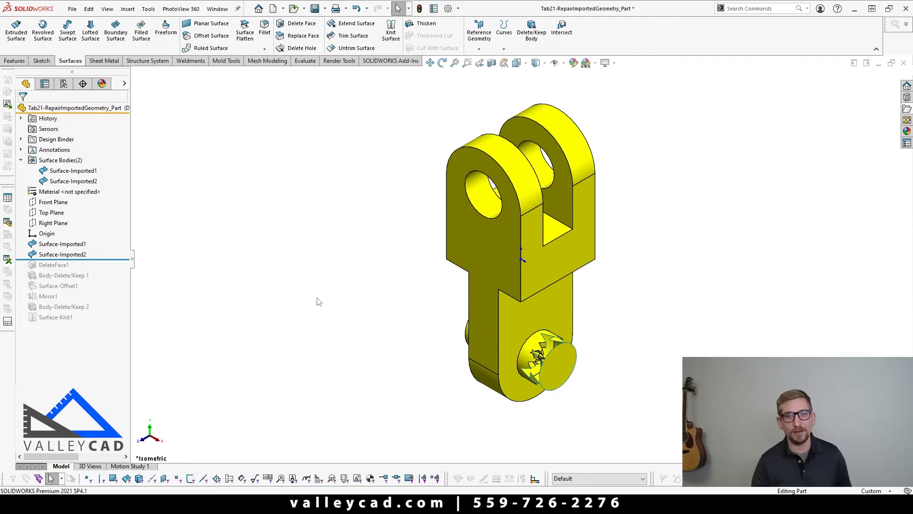
{"action": "left_click", "coordinate": [144, 441]}
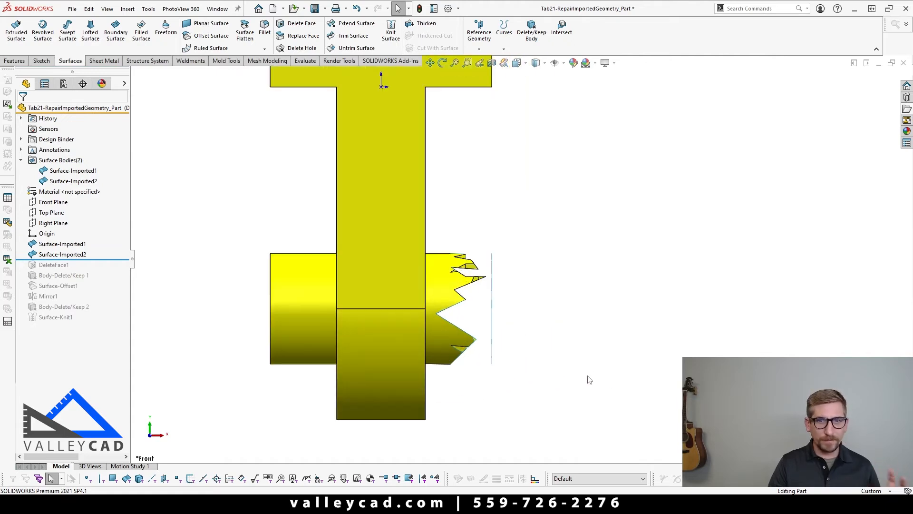
{"action": "scroll", "coordinate": [589, 377], "scroll_direction": "down", "scroll_amount": 3}
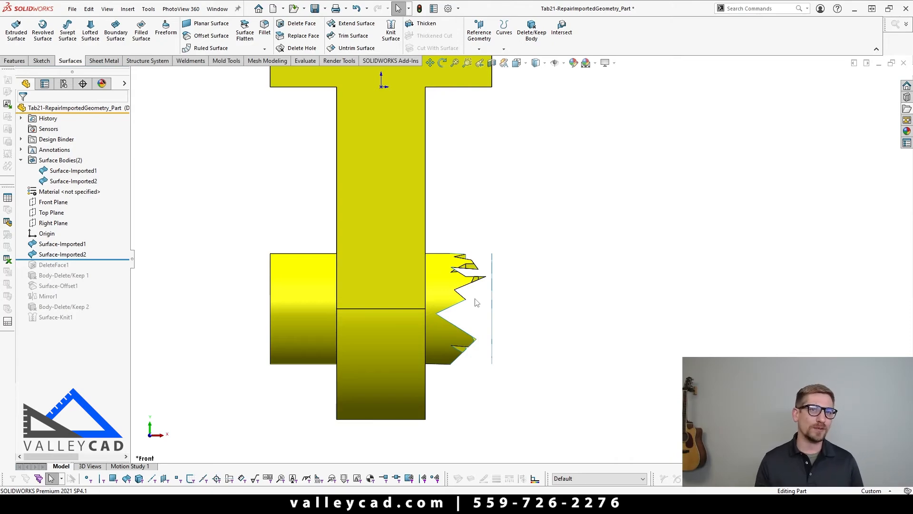
{"action": "scroll", "coordinate": [547, 340], "scroll_direction": "up", "scroll_amount": 2}
{"action": "scroll", "coordinate": [493, 291], "scroll_direction": "down", "scroll_amount": 5}
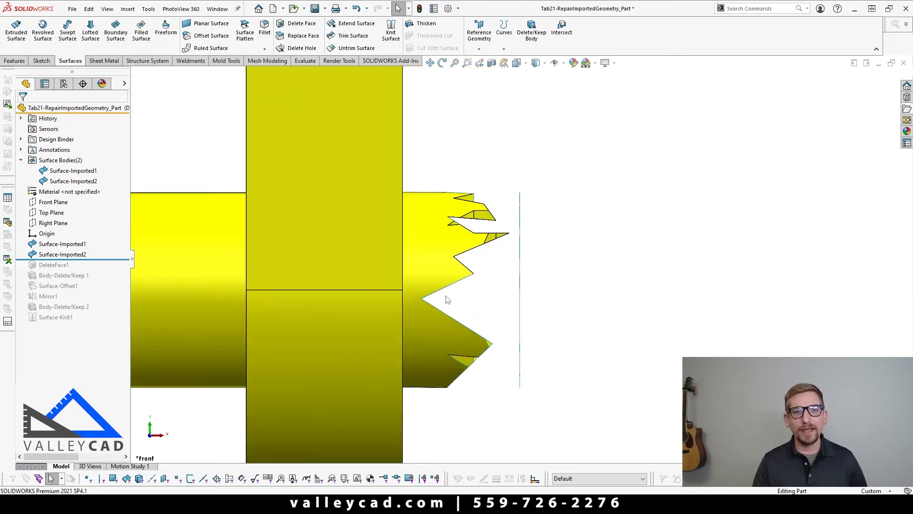
{"action": "scroll", "coordinate": [431, 302], "scroll_direction": "down", "scroll_amount": 2}
{"action": "middle_click_drag", "start_coordinate": [431, 302], "coordinate": [402, 308]}
{"action": "scroll", "coordinate": [489, 273], "scroll_direction": "up", "scroll_amount": 4}
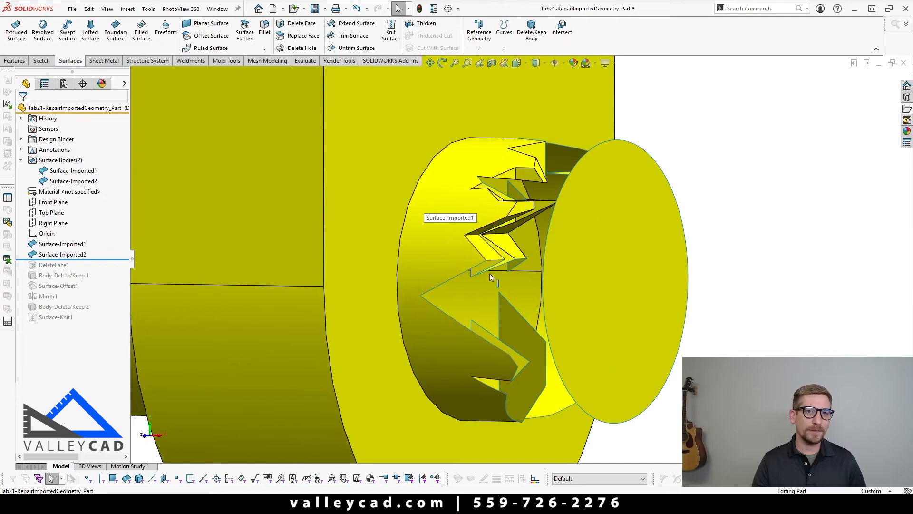
Examine the intact pin on the other side of the arm and compare it with the broken pin in the front view.
{"action": "left_click", "coordinate": [145, 436]}
{"action": "middle_click_drag", "start_coordinate": [485, 300], "coordinate": [359, 240]}
{"action": "scroll", "coordinate": [354, 238], "scroll_direction": "up", "scroll_amount": 3}
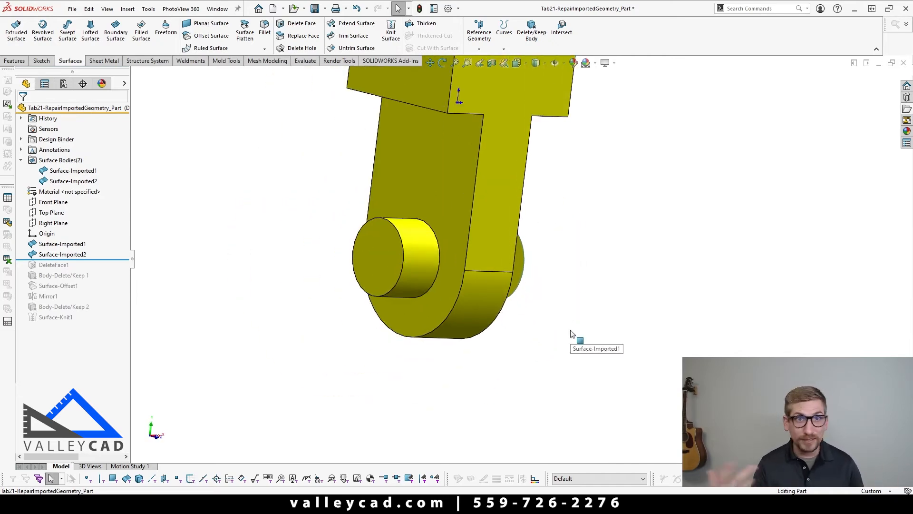
{"action": "right_click", "coordinate": [166, 437]}
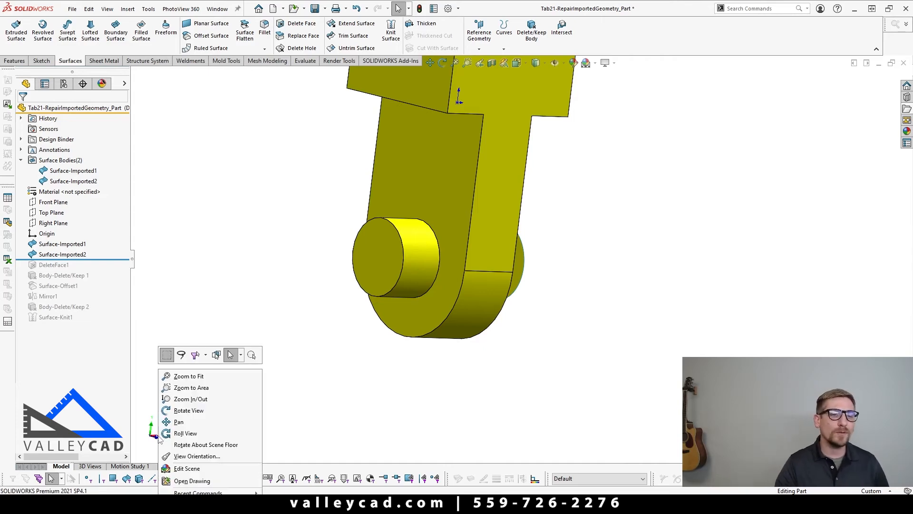
{"action": "left_click", "coordinate": [146, 443]}
{"action": "left_click", "coordinate": [156, 436]}
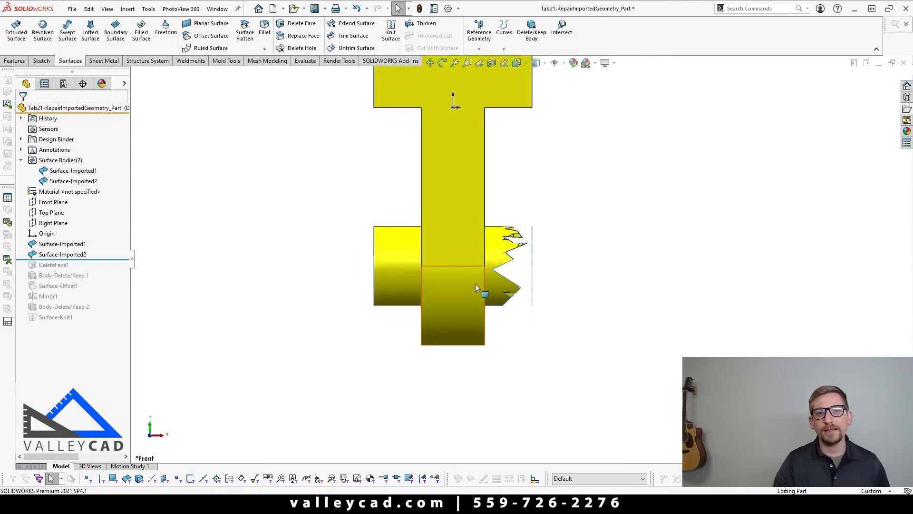
{"action": "scroll", "coordinate": [526, 285], "scroll_direction": "down", "scroll_amount": 2}
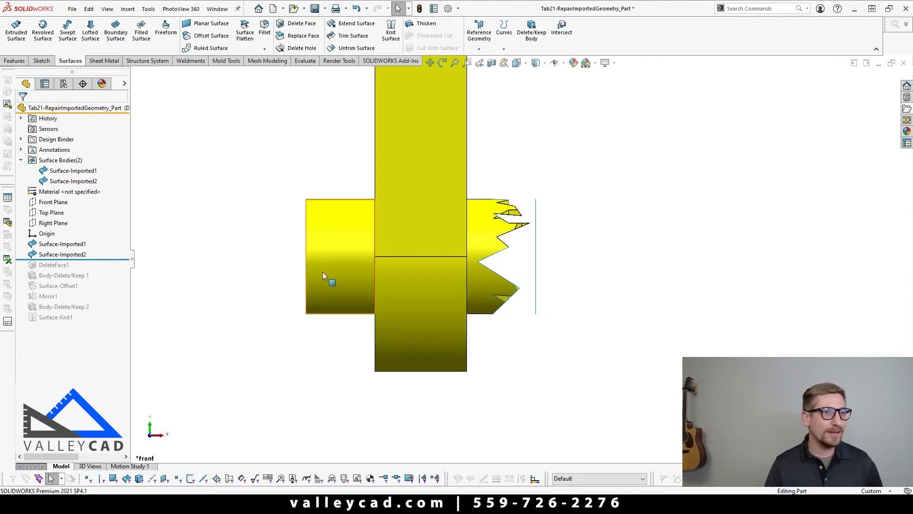
Sketch a vertical line about 76 mm long on the Front Plane, crossing the broken pin between the arm and its jagged edges.
{"action": "left_click", "coordinate": [54, 203]}
{"action": "scroll", "coordinate": [495, 130], "scroll_direction": "up", "scroll_amount": 4}
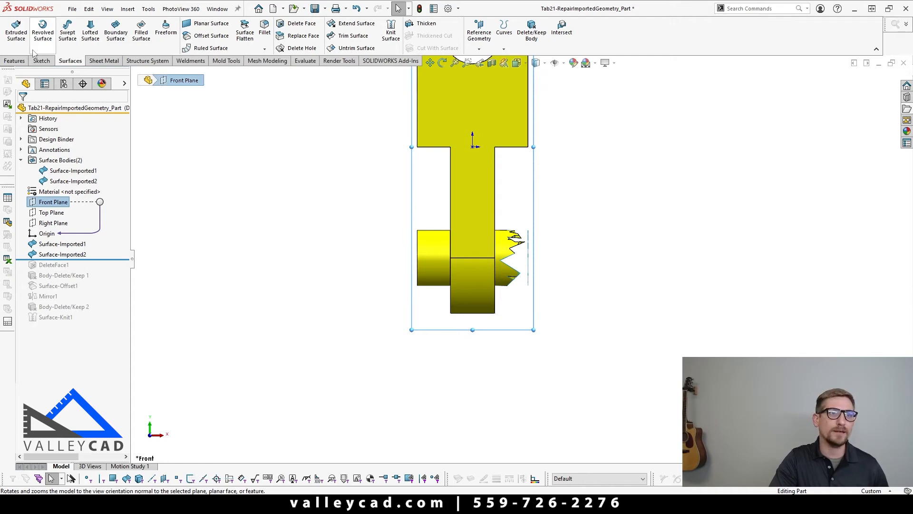
{"action": "left_click", "coordinate": [42, 61]}
{"action": "left_click", "coordinate": [13, 29]}
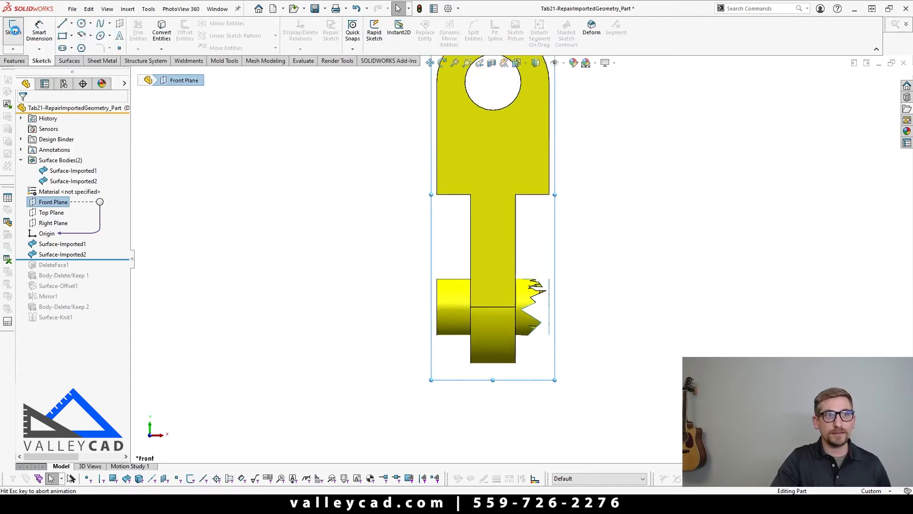
{"action": "left_click", "coordinate": [62, 23]}
{"action": "scroll", "coordinate": [543, 335], "scroll_direction": "down", "scroll_amount": 7}
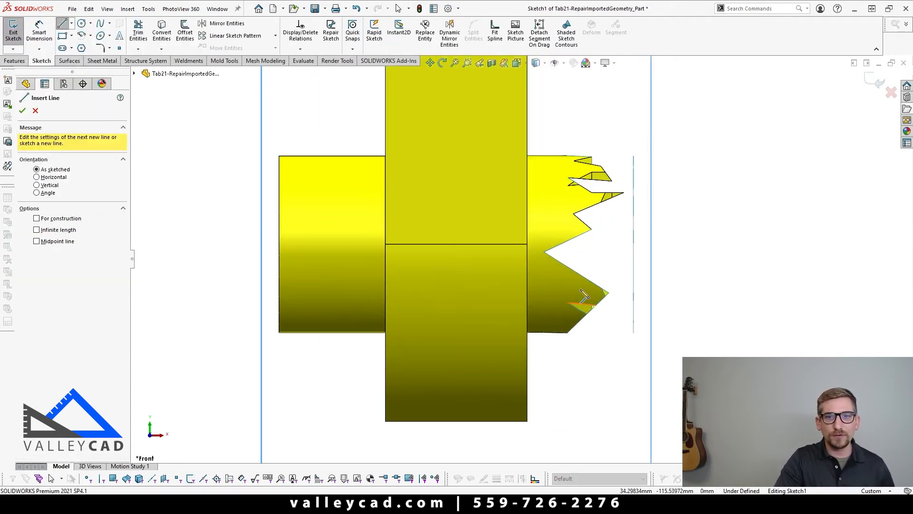
{"action": "left_click", "coordinate": [534, 115]}
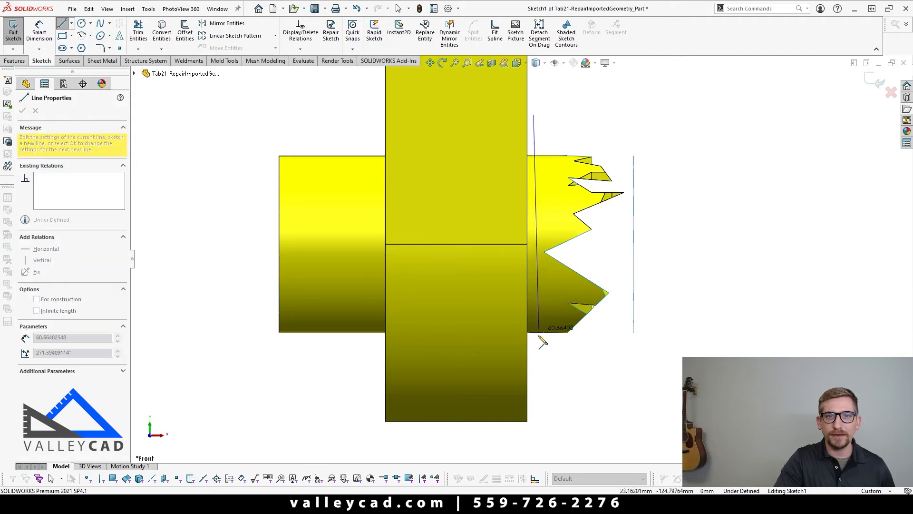
{"action": "left_click", "coordinate": [534, 385]}
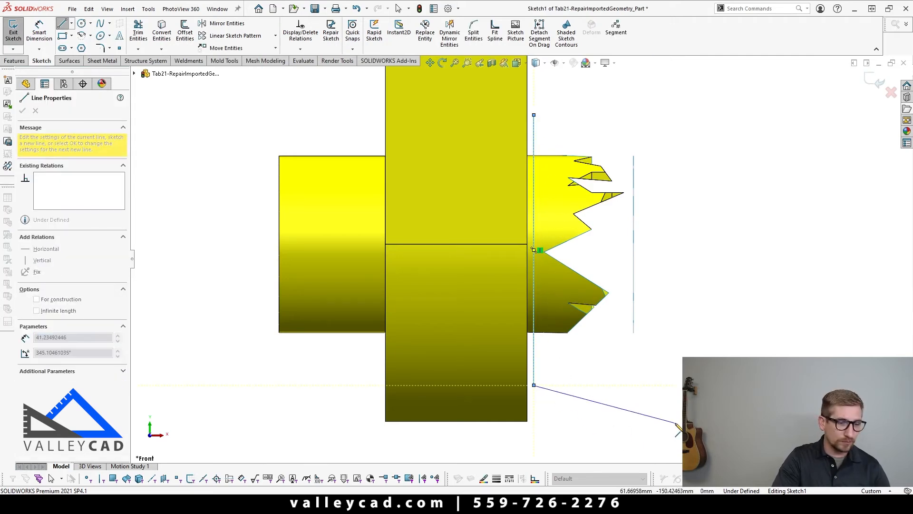
{"action": "key", "text": "Escape"}
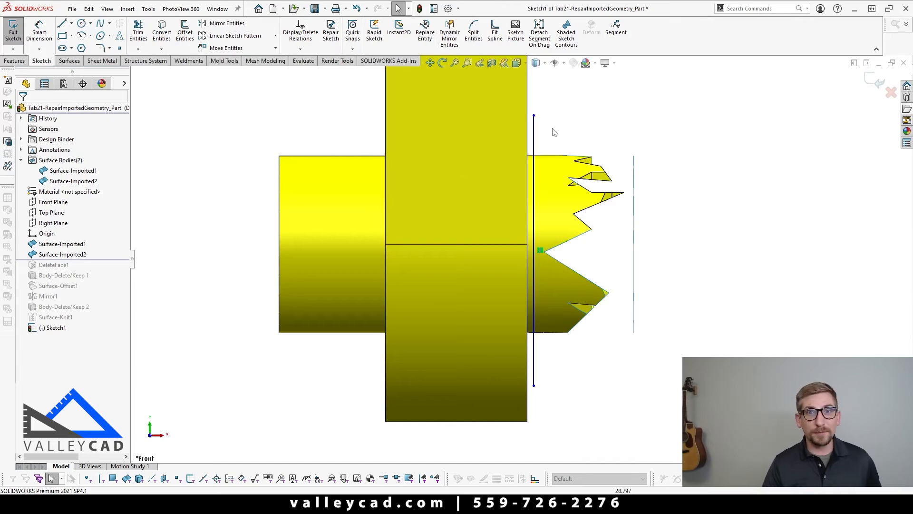
{"action": "mouse_move", "coordinate": [534, 147]}
{"action": "left_mouse_down"}
{"action": "mouse_move", "coordinate": [546, 147]}
{"action": "mouse_move", "coordinate": [537, 143]}
{"action": "left_mouse_up"}
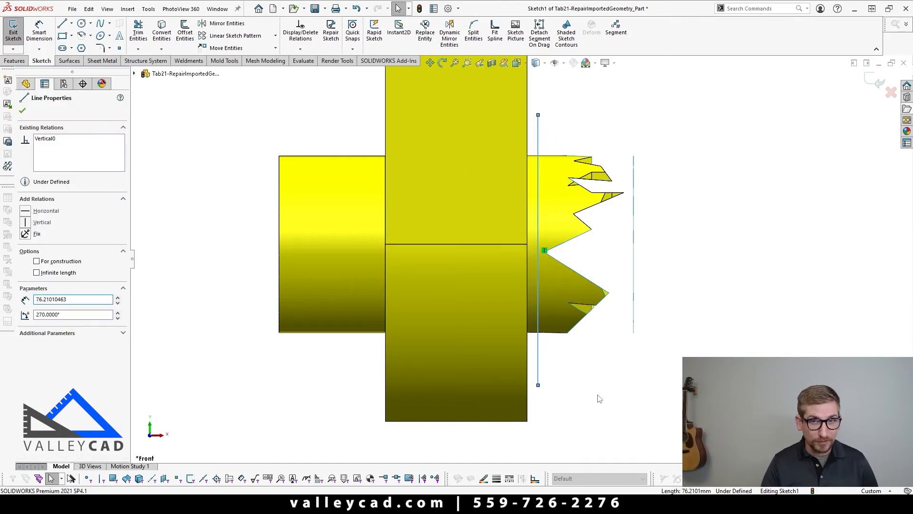
{"action": "left_click", "coordinate": [599, 397]}
Check the sketched line's position against the jagged pin faces from several angles, and return to the front view.
{"action": "scroll", "coordinate": [597, 215], "scroll_direction": "down", "scroll_amount": 3}
{"action": "scroll", "coordinate": [553, 323], "scroll_direction": "up", "scroll_amount": 2}
{"action": "middle_click_drag", "start_coordinate": [552, 328], "coordinate": [558, 429]}
{"action": "scroll", "coordinate": [492, 272], "scroll_direction": "down", "scroll_amount": 4}
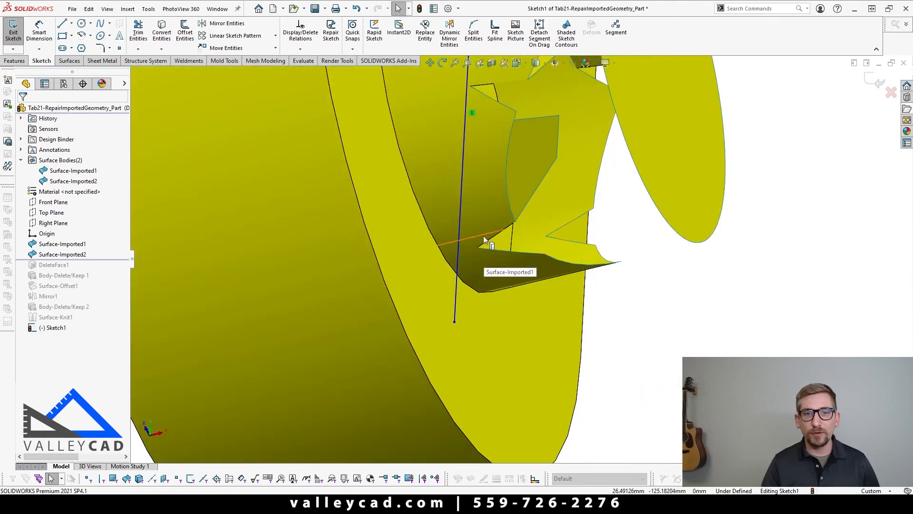
{"action": "middle_click_drag", "start_coordinate": [486, 240], "coordinate": [794, 310]}
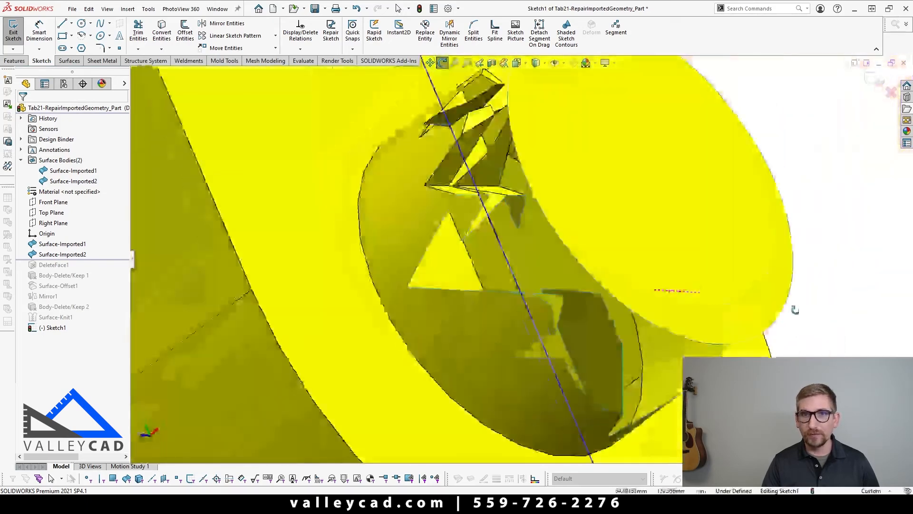
{"action": "scroll", "coordinate": [656, 287], "scroll_direction": "up", "scroll_amount": 4}
{"action": "key", "text": "ctrl+1"}
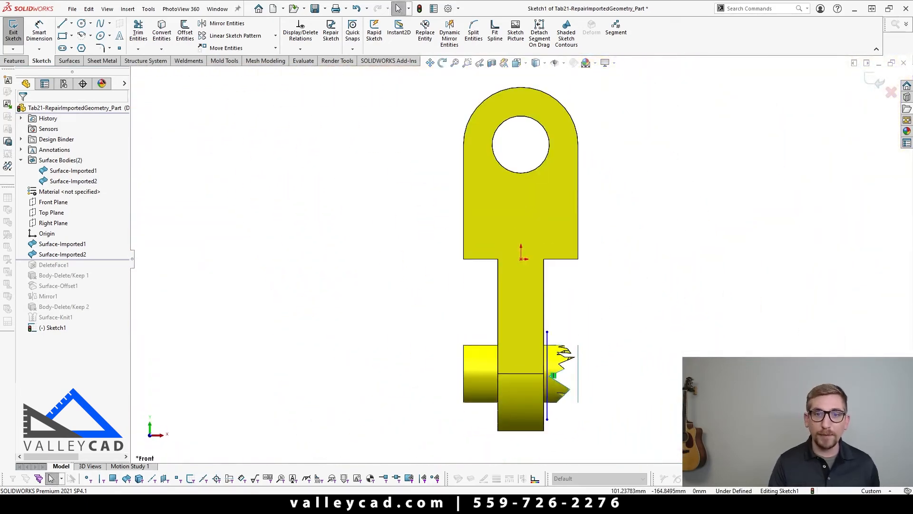
Move the vertical sketch line closer to the arm, clear of the broken pin's deepest notch, and finish the sketch.
{"action": "scroll", "coordinate": [538, 369], "scroll_direction": "down", "scroll_amount": 10}
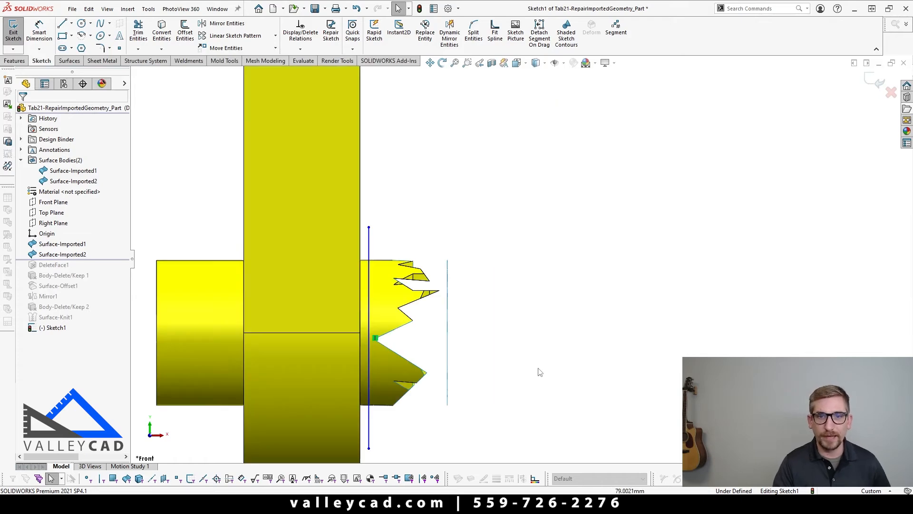
{"action": "scroll", "coordinate": [404, 287], "scroll_direction": "up", "scroll_amount": 3}
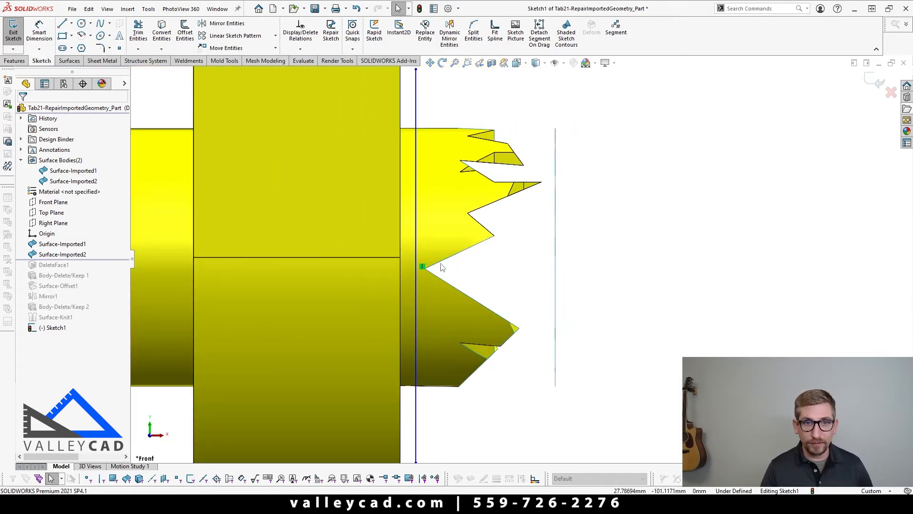
{"action": "mouse_move", "coordinate": [416, 295]}
{"action": "left_mouse_down"}
{"action": "mouse_move", "coordinate": [405, 298]}
{"action": "mouse_move", "coordinate": [406, 266]}
{"action": "left_mouse_up"}
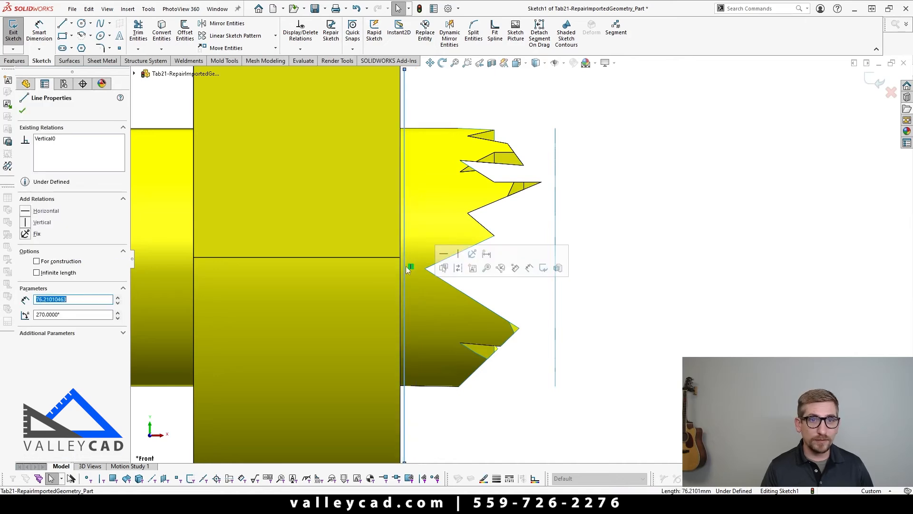
{"action": "scroll", "coordinate": [405, 252], "scroll_direction": "down", "scroll_amount": 2}
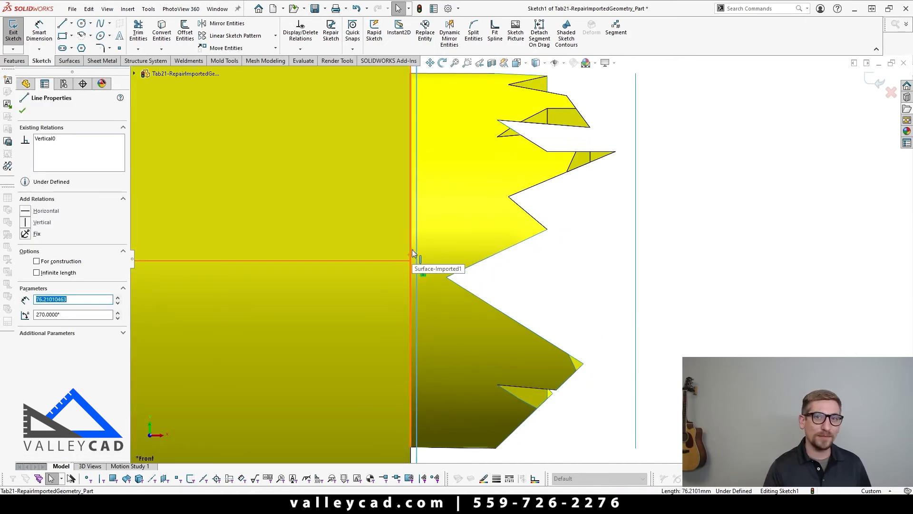
{"action": "scroll", "coordinate": [475, 295], "scroll_direction": "up", "scroll_amount": 8}
{"action": "left_click", "coordinate": [767, 184]}
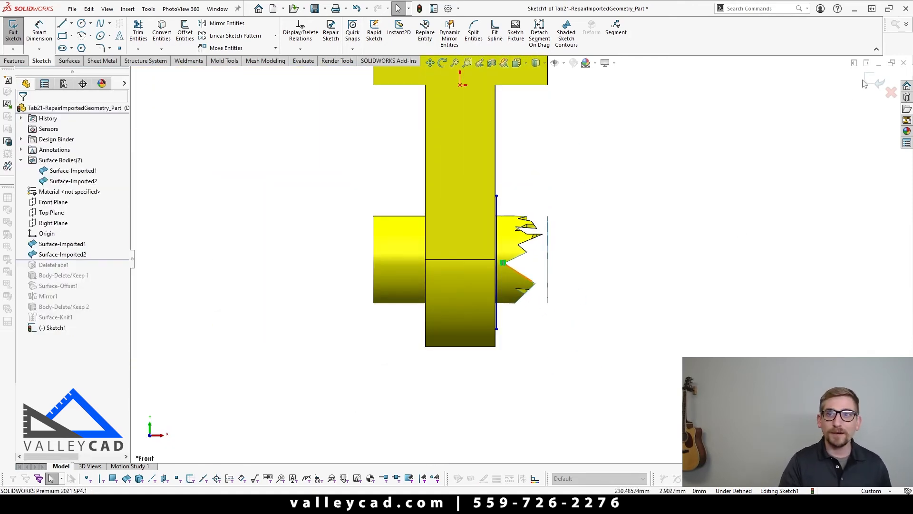
{"action": "left_click", "coordinate": [877, 82]}
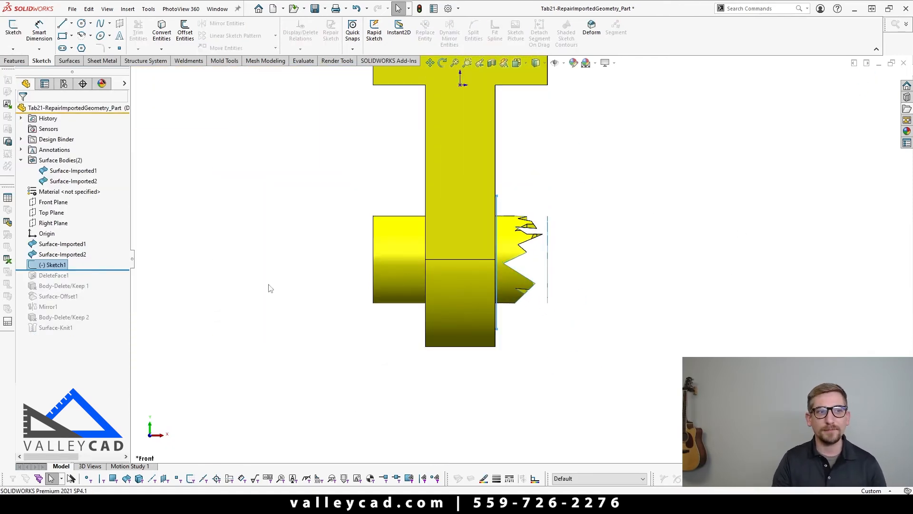
Trim the broken pin's surface with Sketch1 as the trim tool, removing the whole jagged portion beyond the line.
{"action": "left_click", "coordinate": [56, 265]}
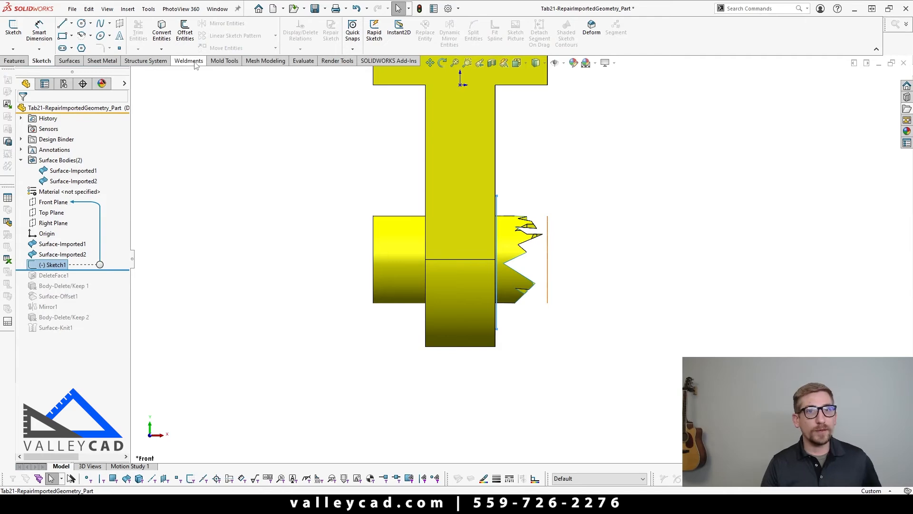
{"action": "left_click", "coordinate": [75, 62]}
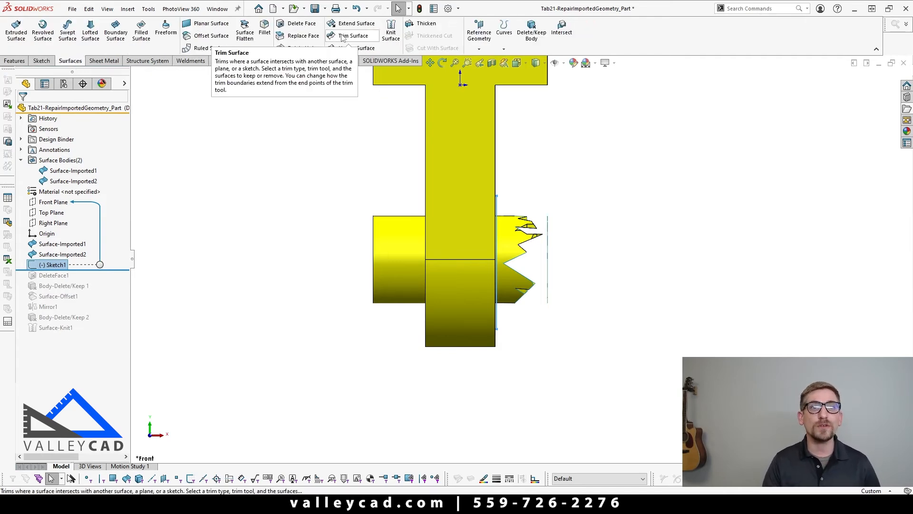
{"action": "left_click", "coordinate": [344, 37]}
{"action": "scroll", "coordinate": [580, 289], "scroll_direction": "down", "scroll_amount": 4}
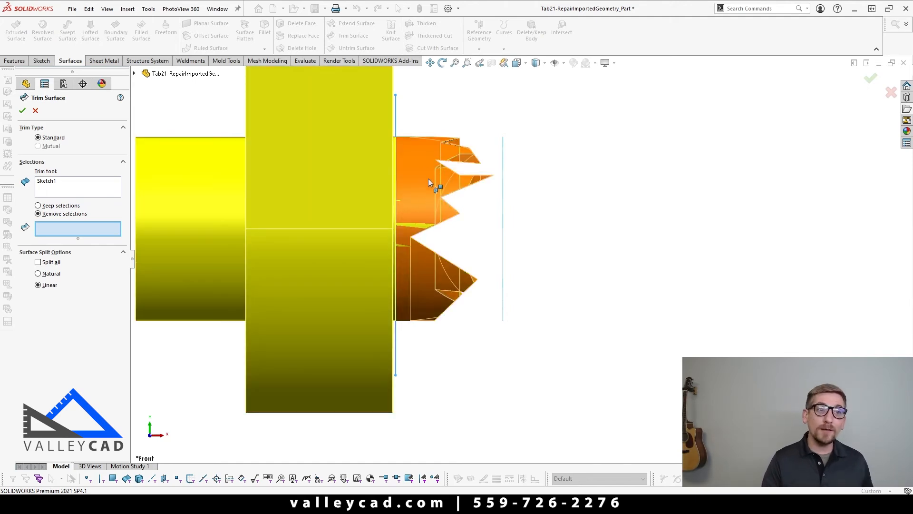
{"action": "left_click", "coordinate": [428, 181]}
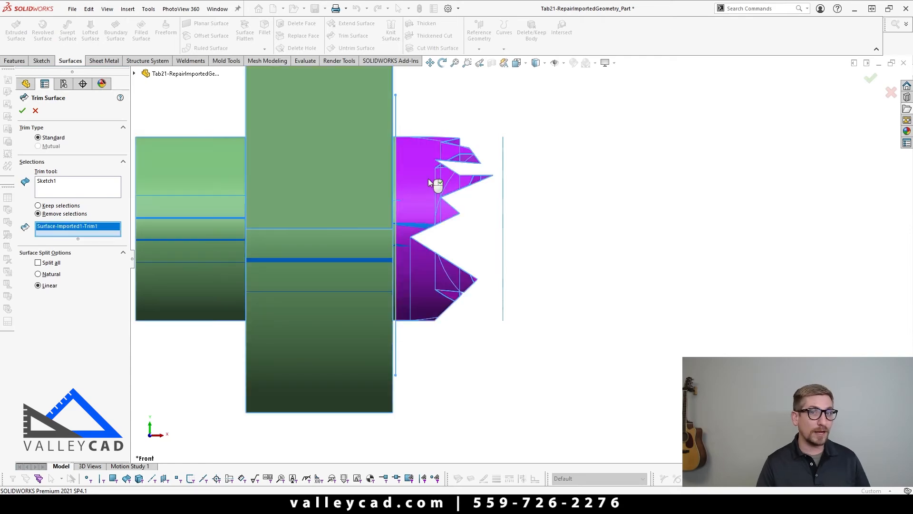
{"action": "middle_click_drag", "start_coordinate": [428, 183], "coordinate": [522, 165]}
{"action": "scroll", "coordinate": [516, 171], "scroll_direction": "down", "scroll_amount": 3}
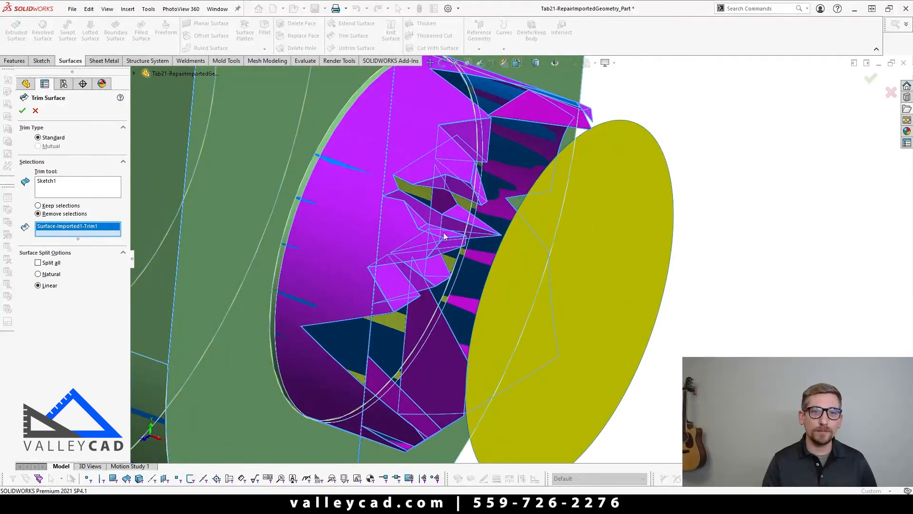
{"action": "scroll", "coordinate": [423, 270], "scroll_direction": "up", "scroll_amount": 1}
{"action": "middle_click_drag", "start_coordinate": [422, 269], "coordinate": [465, 206]}
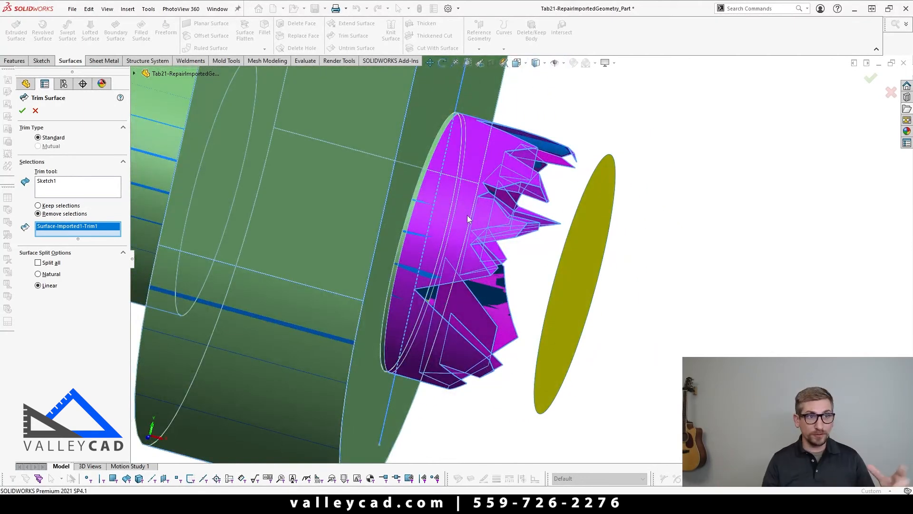
{"action": "left_click", "coordinate": [23, 110]}
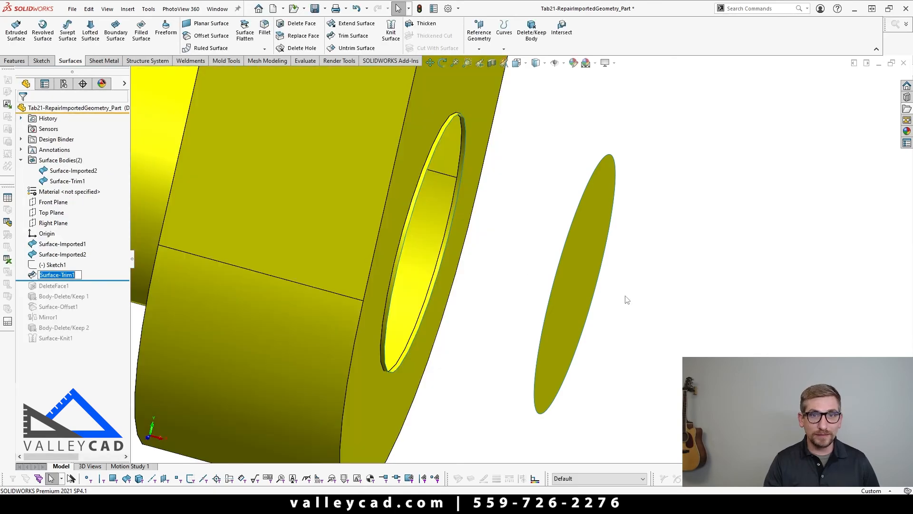
Extend the trimmed pin's circular edge up to the detached end cap, Surface-Imported2, with the same-surface extension type.
{"action": "scroll", "coordinate": [625, 296], "scroll_direction": "up", "scroll_amount": 4}
{"action": "middle_click_drag", "start_coordinate": [618, 309], "coordinate": [563, 335]}
{"action": "scroll", "coordinate": [469, 186], "scroll_direction": "down", "scroll_amount": 3}
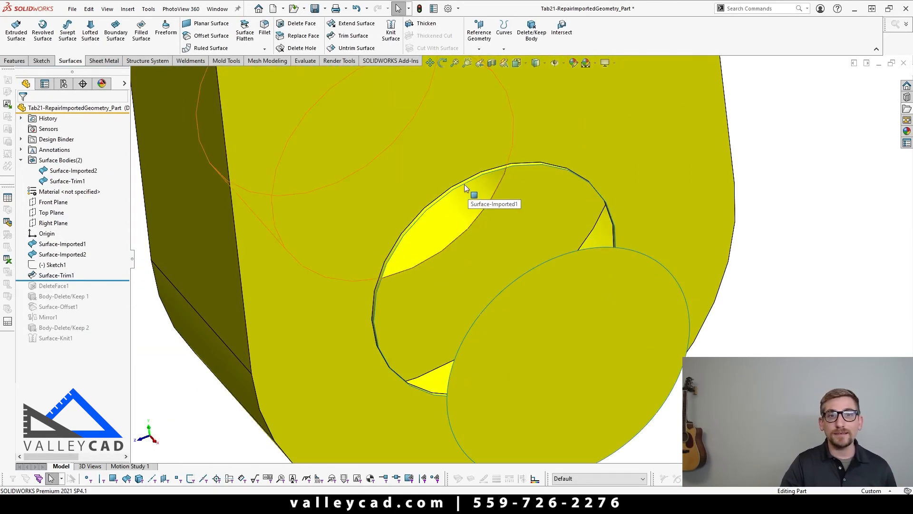
{"action": "left_click", "coordinate": [466, 184]}
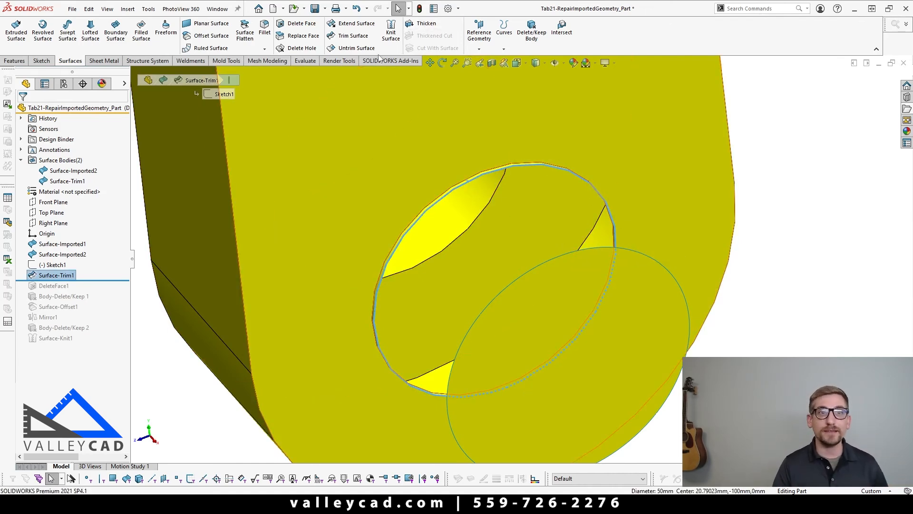
{"action": "left_click", "coordinate": [356, 23]}
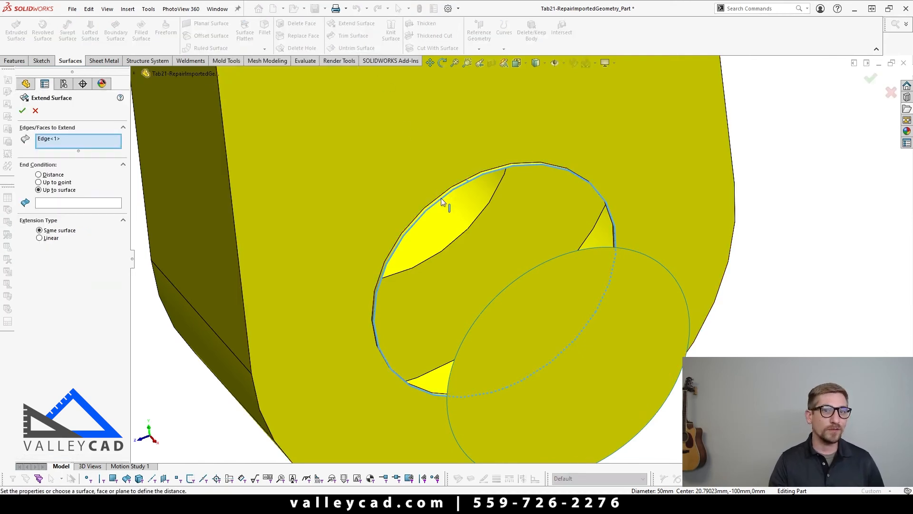
{"action": "left_click", "coordinate": [52, 175]}
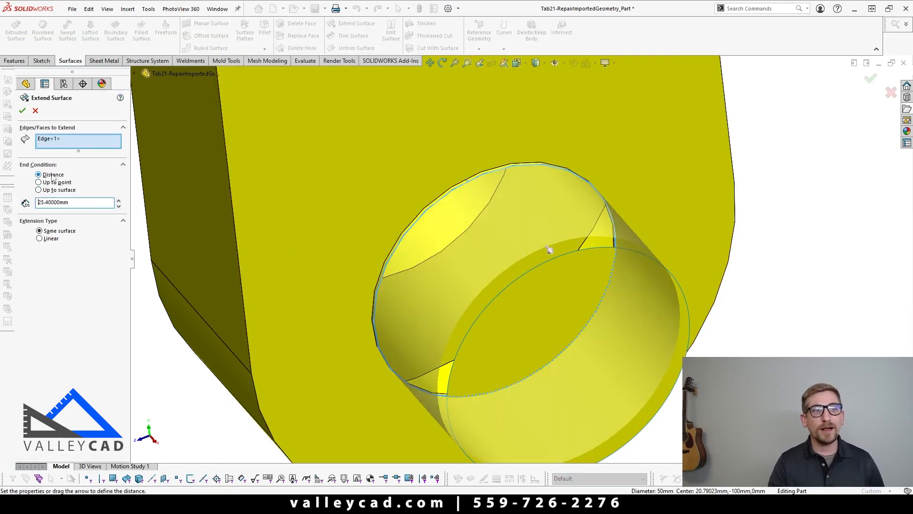
{"action": "left_click", "coordinate": [61, 184]}
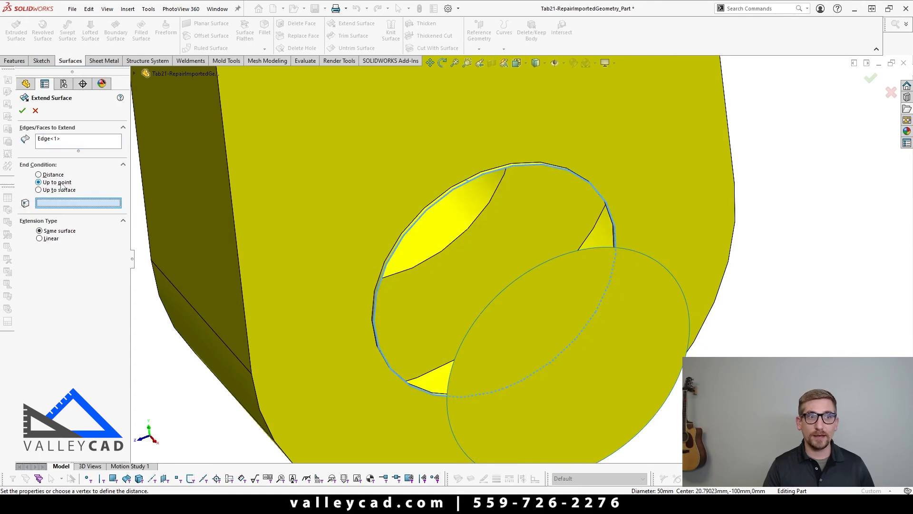
{"action": "left_click", "coordinate": [59, 190]}
{"action": "key", "text": "f"}
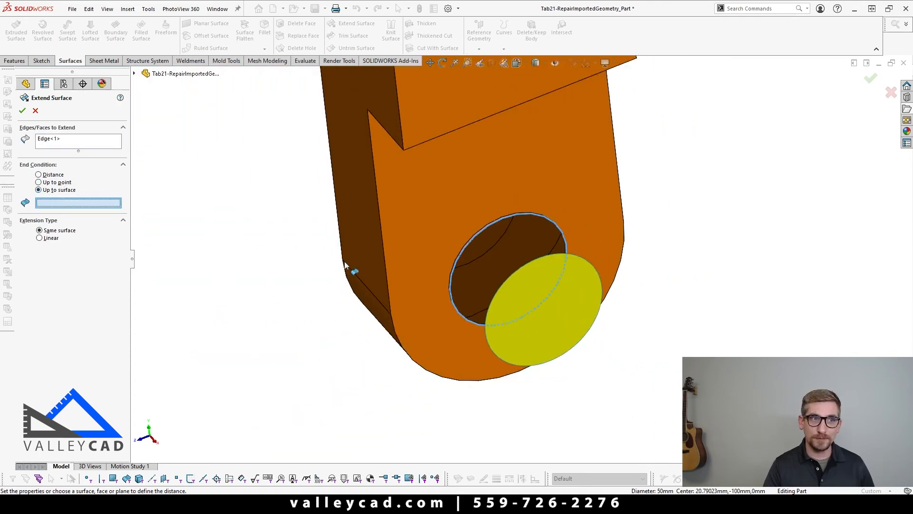
{"action": "left_click", "coordinate": [561, 312]}
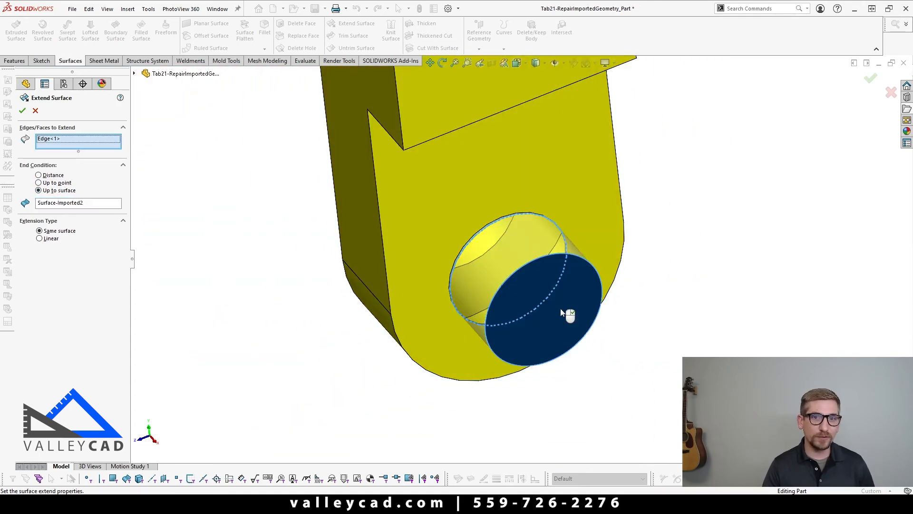
{"action": "right_click", "coordinate": [561, 308]}
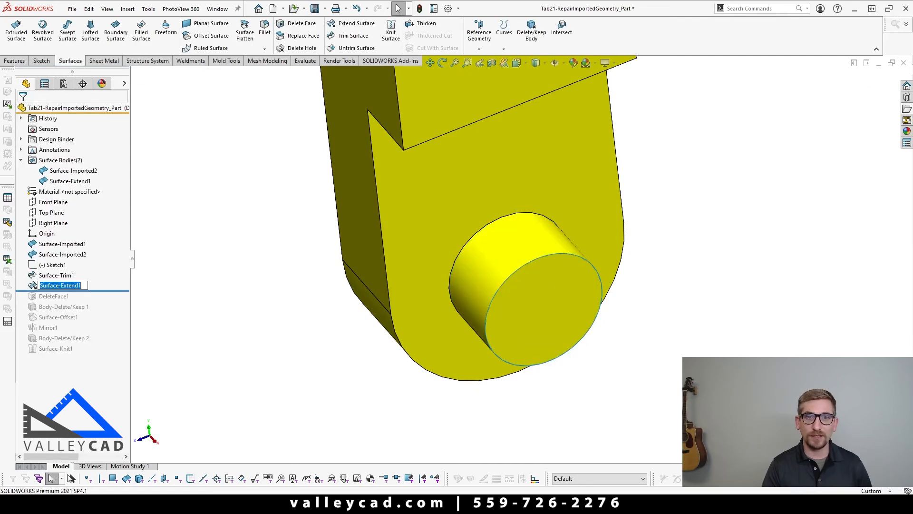
{"action": "left_click", "coordinate": [593, 379]}
Examine the end cap and the rim edges where it meets the extended pin surface from several angles.
{"action": "scroll", "coordinate": [593, 379], "scroll_direction": "up", "scroll_amount": 3}
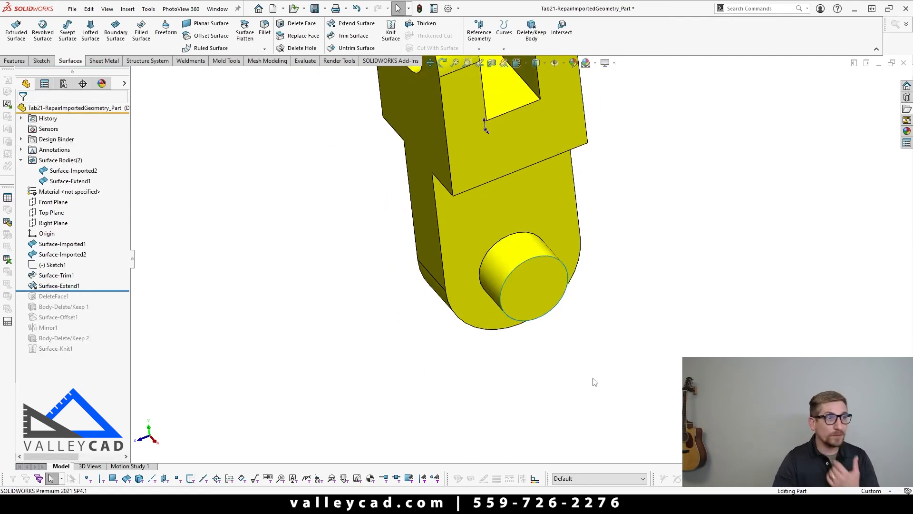
{"action": "left_click", "coordinate": [520, 277]}
{"action": "scroll", "coordinate": [542, 298], "scroll_direction": "down", "scroll_amount": 1}
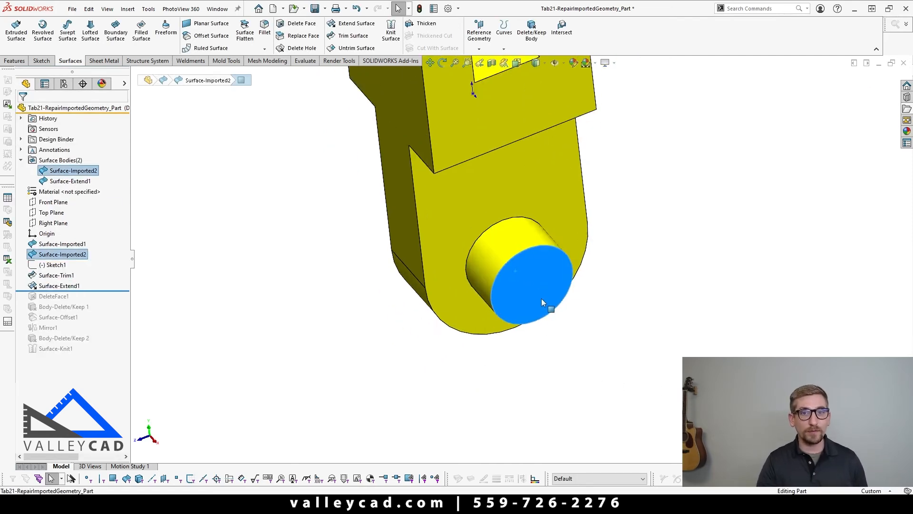
{"action": "left_click", "coordinate": [611, 361]}
{"action": "scroll", "coordinate": [612, 361], "scroll_direction": "down", "scroll_amount": 5}
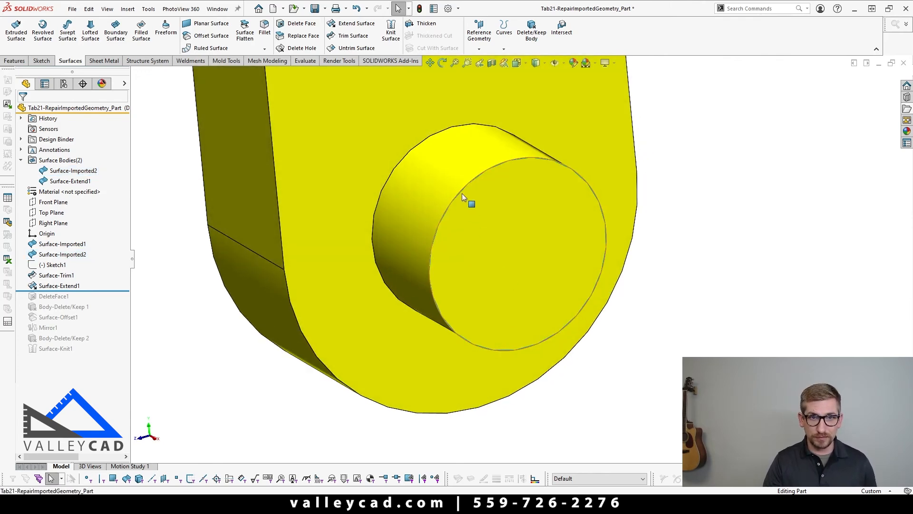
{"action": "left_click", "coordinate": [462, 192]}
{"action": "middle_click_drag", "start_coordinate": [517, 206], "coordinate": [510, 177]}
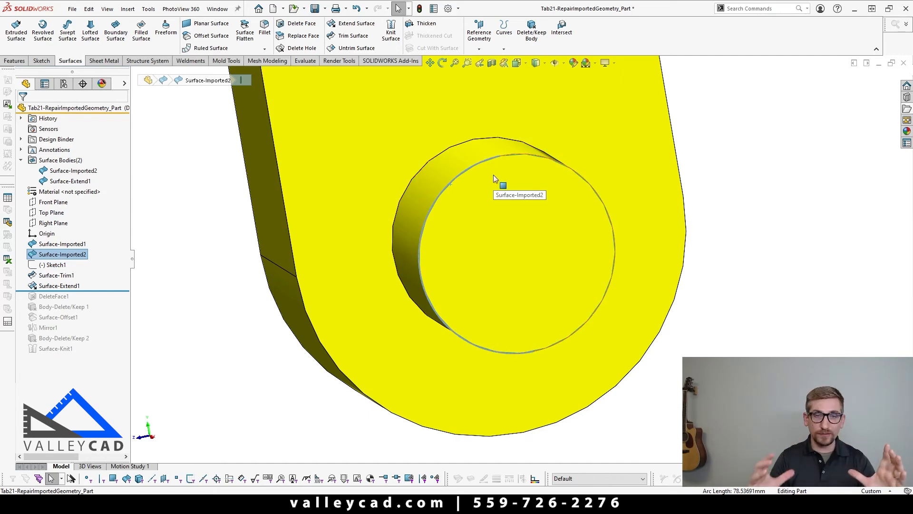
{"action": "left_click", "coordinate": [734, 241]}
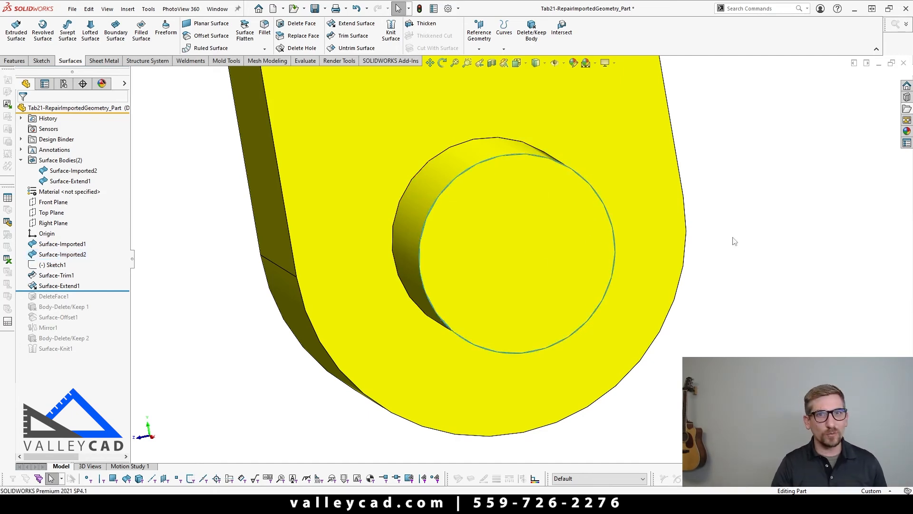
{"action": "scroll", "coordinate": [455, 237], "scroll_direction": "up", "scroll_amount": 5}
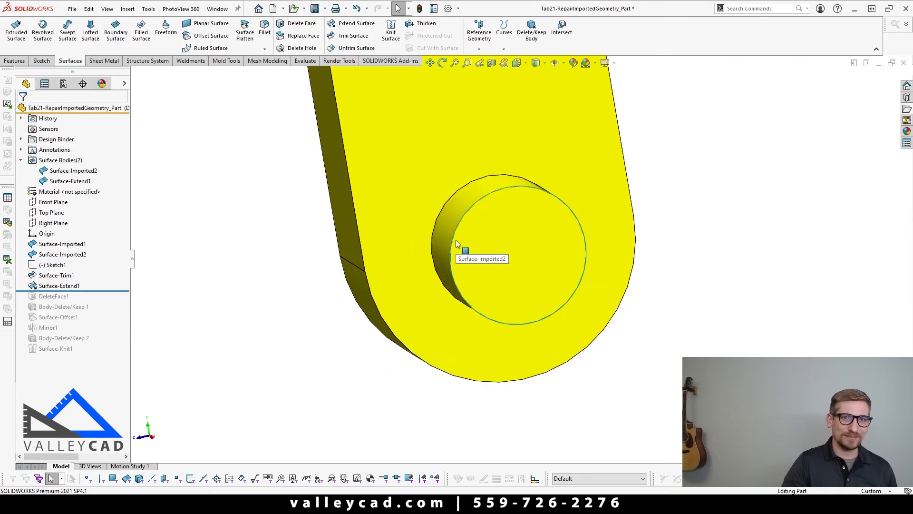
{"action": "middle_click_drag", "start_coordinate": [501, 236], "coordinate": [530, 271]}
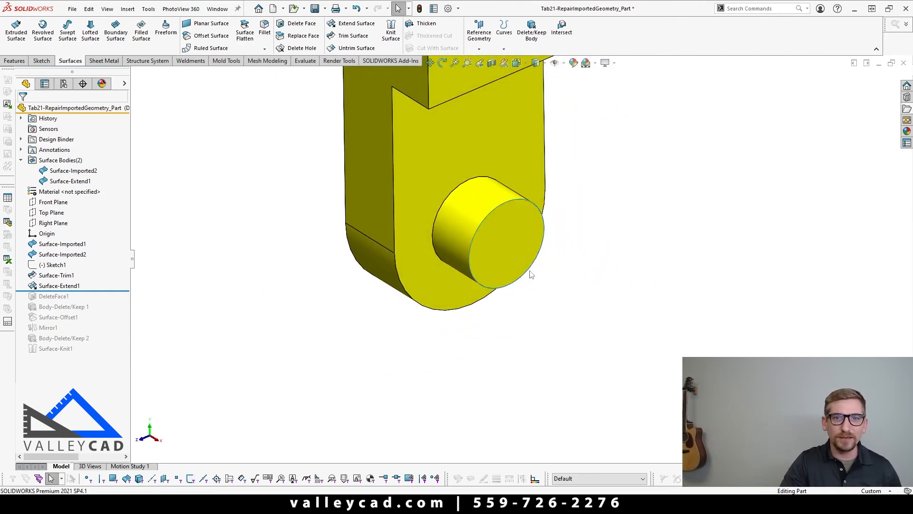
{"action": "scroll", "coordinate": [510, 215], "scroll_direction": "down", "scroll_amount": 2}
{"action": "left_click", "coordinate": [489, 217]}
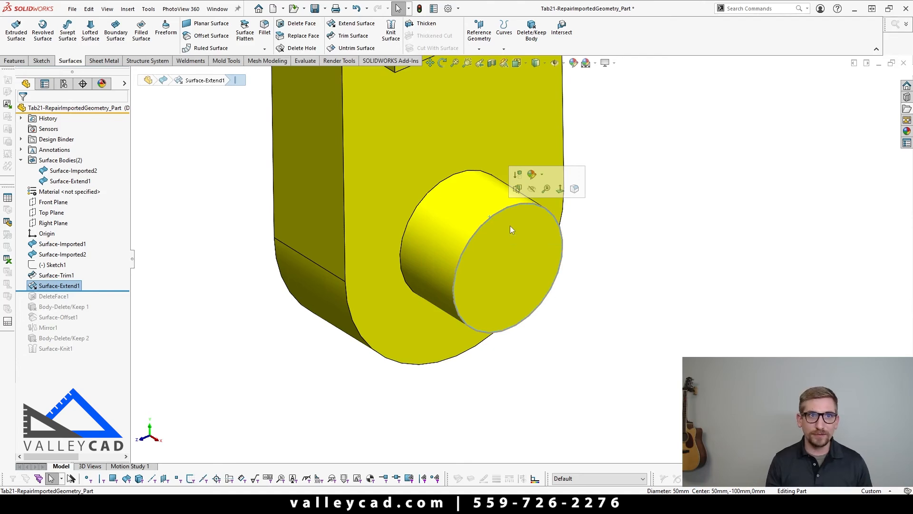
{"action": "left_click", "coordinate": [695, 236]}
Delete the end cap surface body, Surface-Imported2, from the extended pin.
{"action": "middle_click_drag", "start_coordinate": [629, 233], "coordinate": [610, 214]}
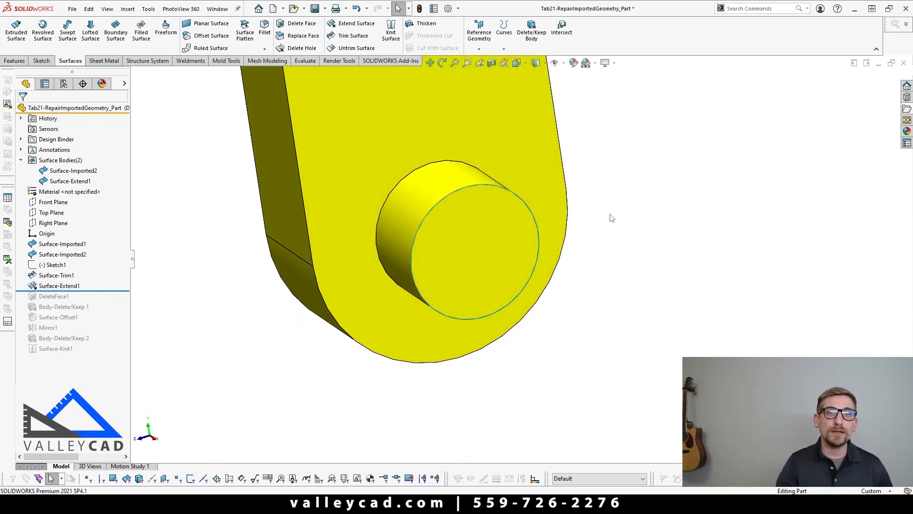
{"action": "left_click", "coordinate": [532, 29]}
{"action": "left_click", "coordinate": [466, 278]}
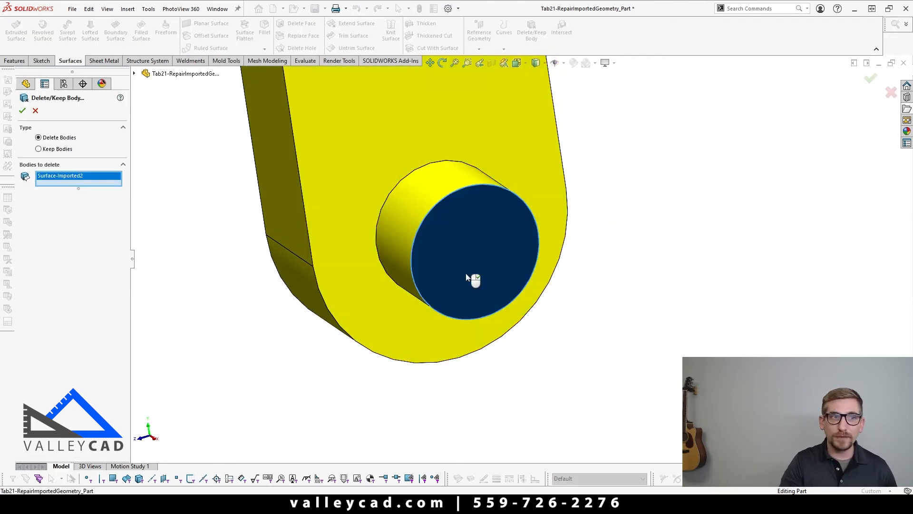
{"action": "left_click", "coordinate": [21, 110]}
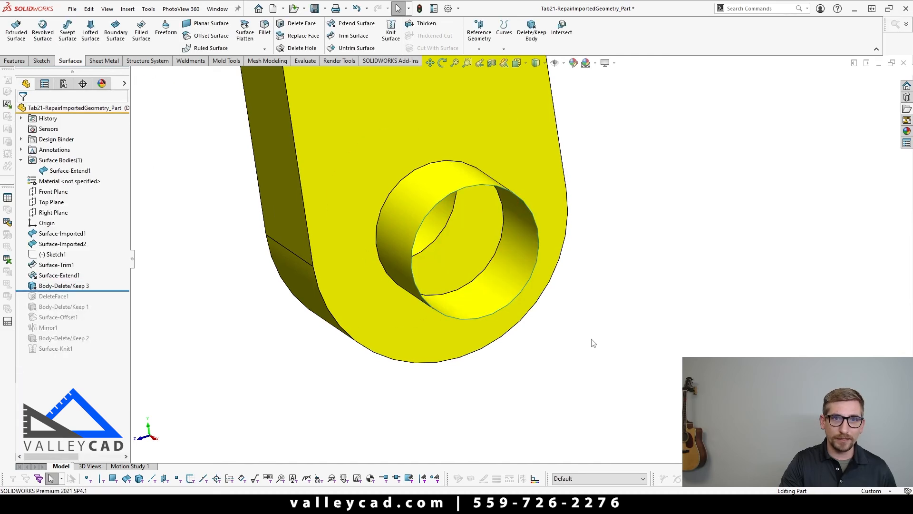
Cap the open end of the extended pin with a planar surface bounded by its circular rim edge.
{"action": "left_click", "coordinate": [479, 194]}
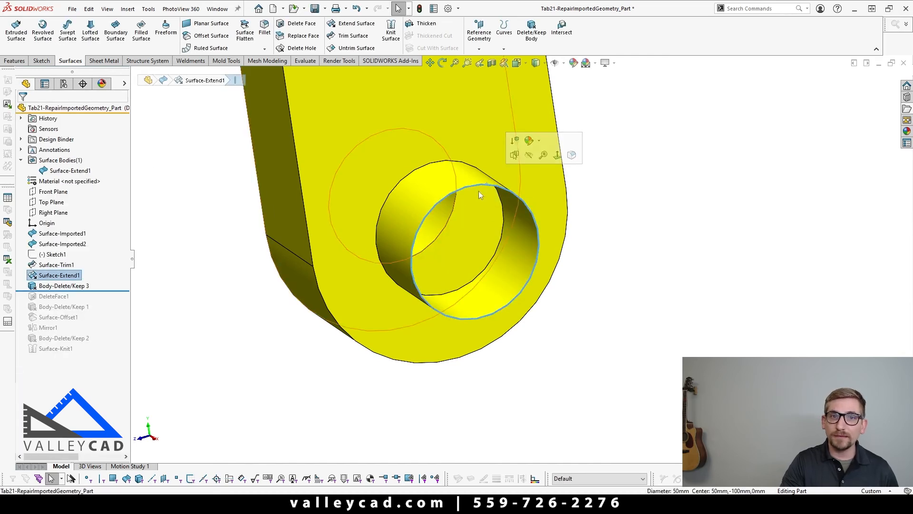
{"action": "left_click", "coordinate": [675, 318]}
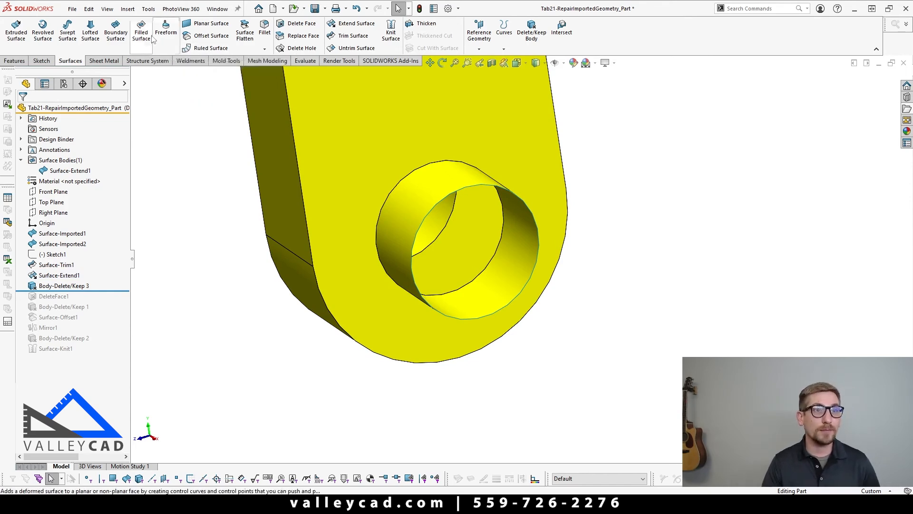
{"action": "left_click", "coordinate": [209, 23]}
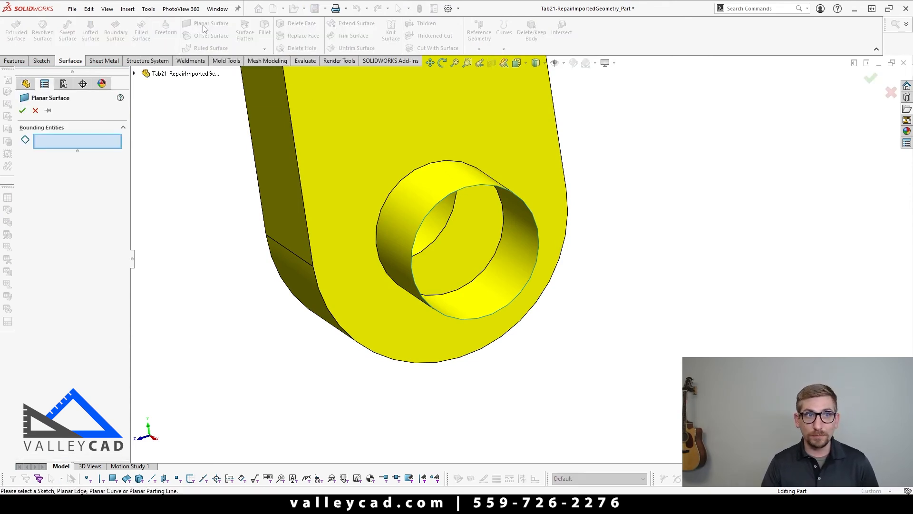
{"action": "left_click", "coordinate": [459, 189]}
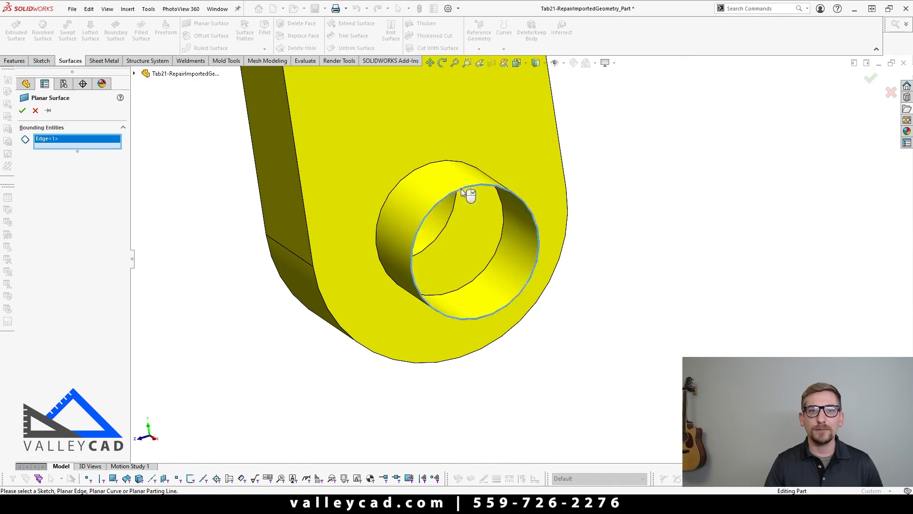
{"action": "right_click", "coordinate": [462, 191]}
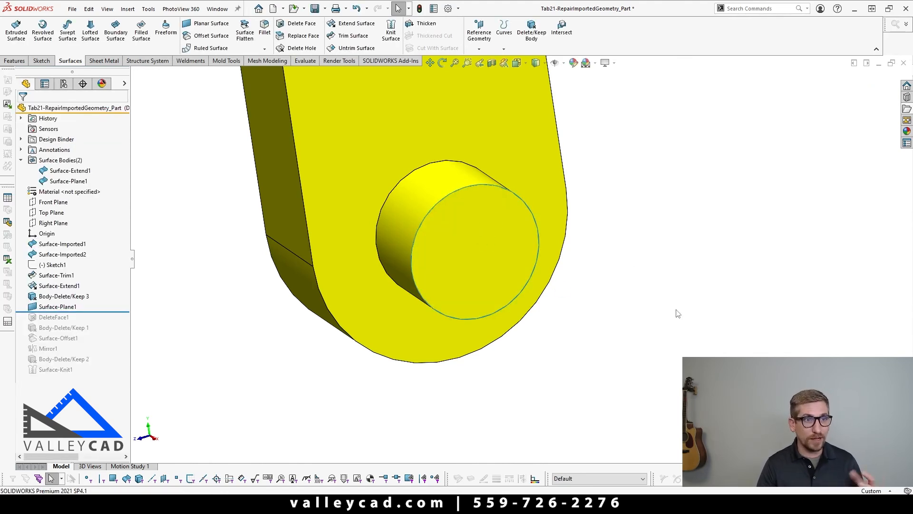
Knit the extended part surface and the planar end cap together, with Create solid and Merge entities enabled.
{"action": "scroll", "coordinate": [574, 273], "scroll_direction": "down", "scroll_amount": 4}
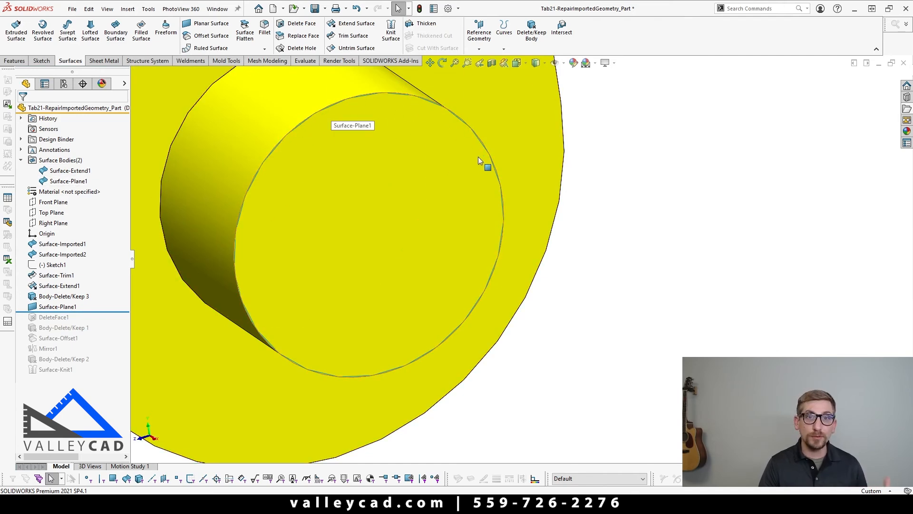
{"action": "scroll", "coordinate": [490, 193], "scroll_direction": "up", "scroll_amount": 6}
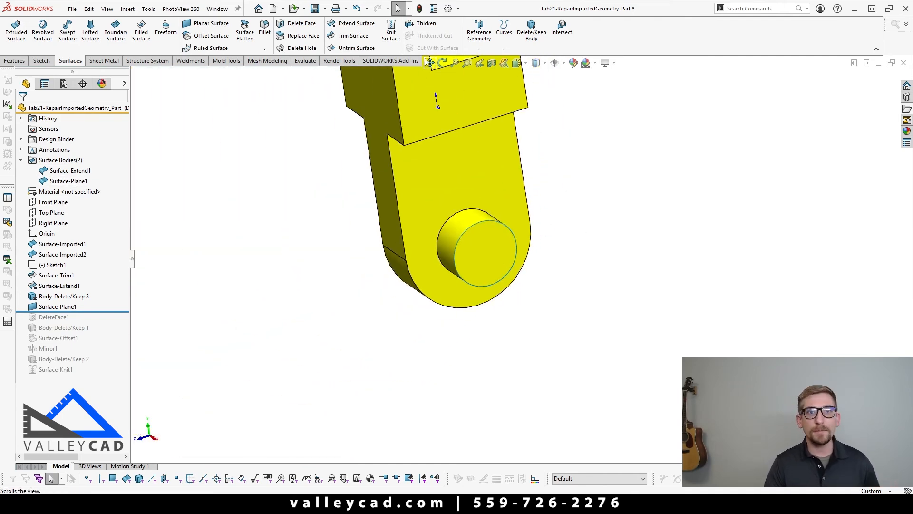
{"action": "left_click", "coordinate": [390, 32]}
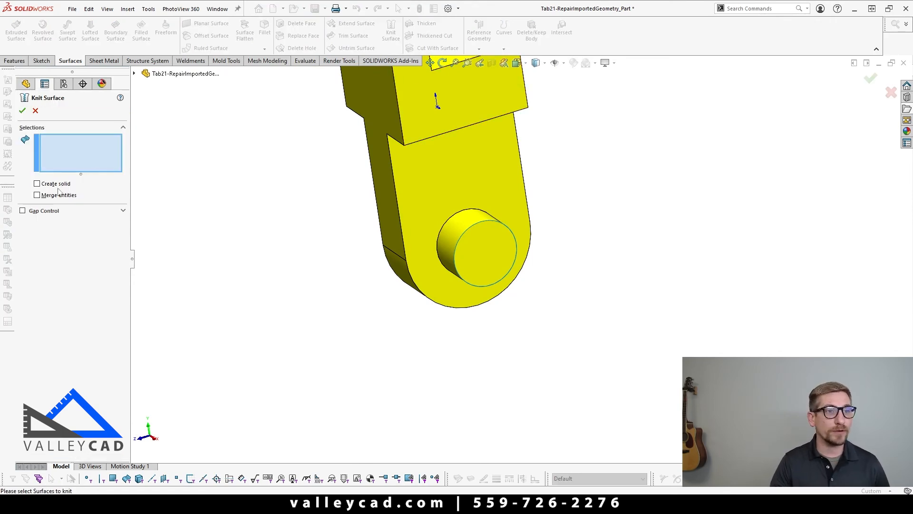
{"action": "left_click", "coordinate": [58, 195]}
{"action": "left_click", "coordinate": [57, 184]}
{"action": "left_click", "coordinate": [70, 169]}
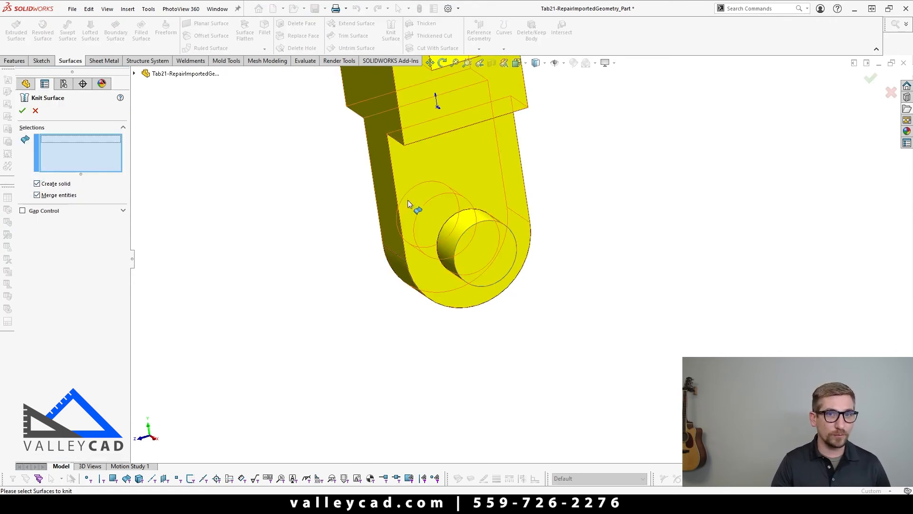
{"action": "left_click", "coordinate": [407, 200]}
{"action": "left_click", "coordinate": [478, 247]}
{"action": "key", "text": "Return"}
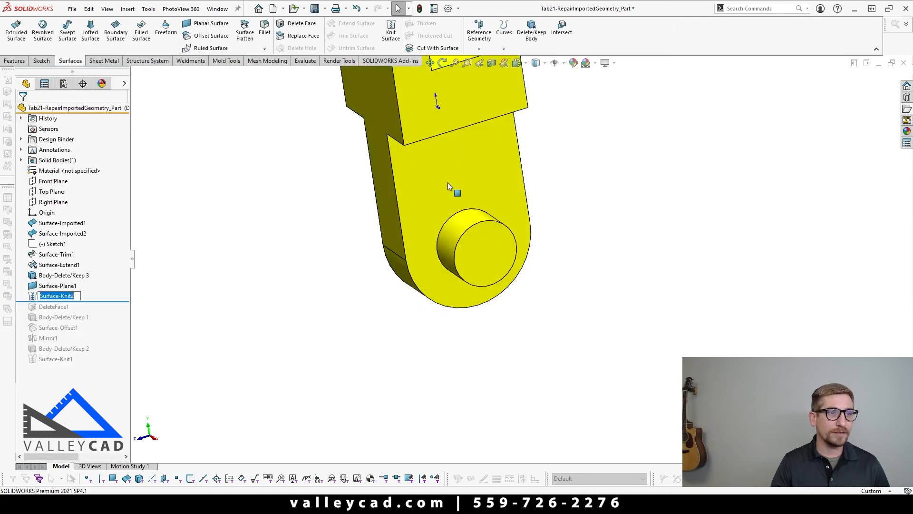
{"action": "left_click", "coordinate": [212, 200]}
{"action": "key", "text": "ctrl+7"}
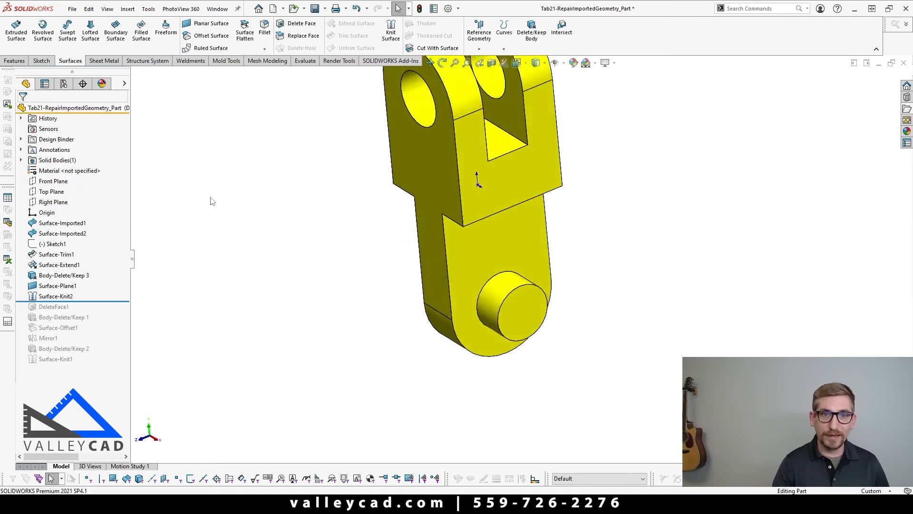